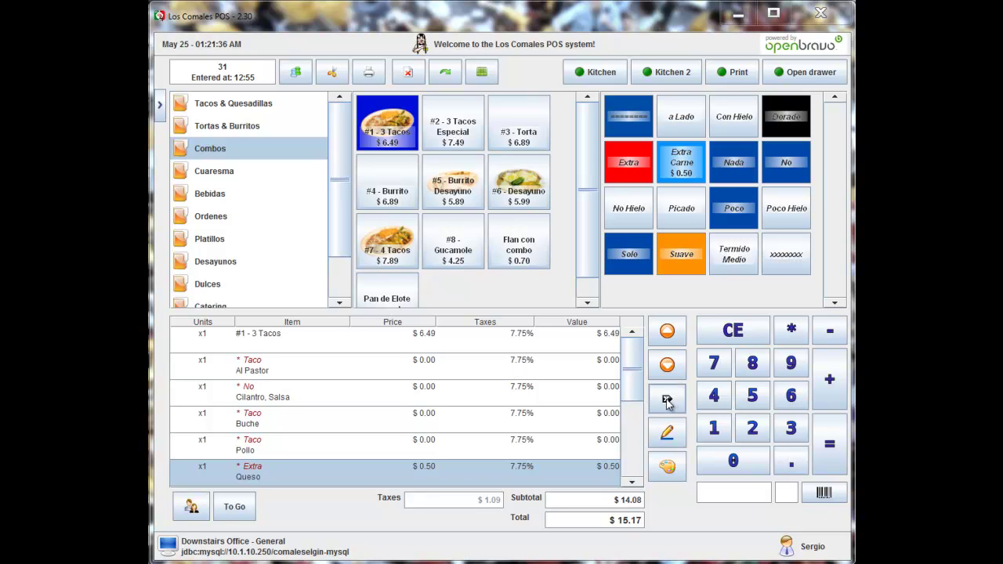
Step: Delete all the old lines from the ticket
{"action": "left_click", "coordinate": [667, 399]}
{"action": "left_click", "coordinate": [667, 398]}
{"action": "left_click", "coordinate": [667, 399]}
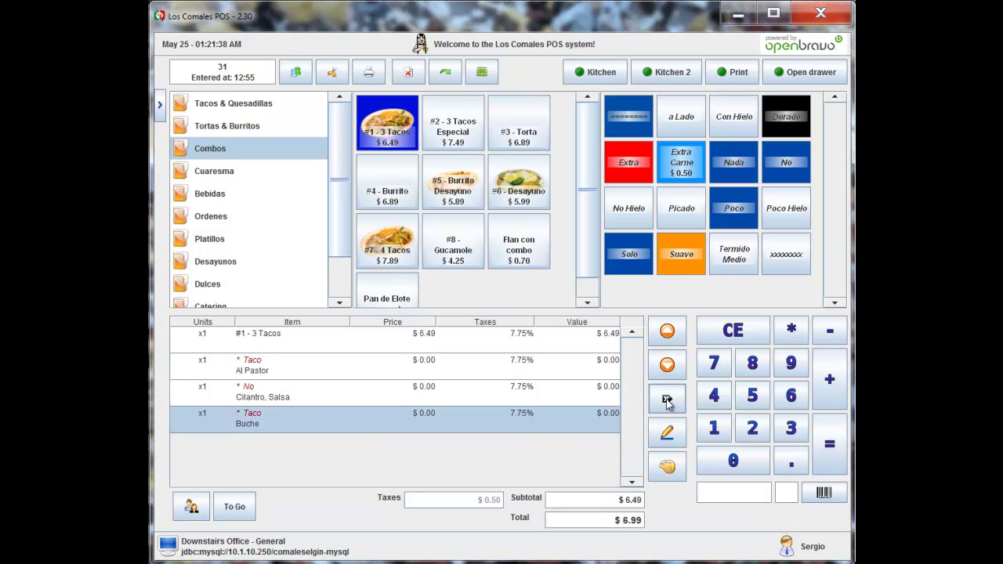
{"action": "left_click", "coordinate": [667, 398]}
{"action": "left_click", "coordinate": [667, 400]}
{"action": "left_click", "coordinate": [667, 400]}
{"action": "left_click", "coordinate": [667, 399]}
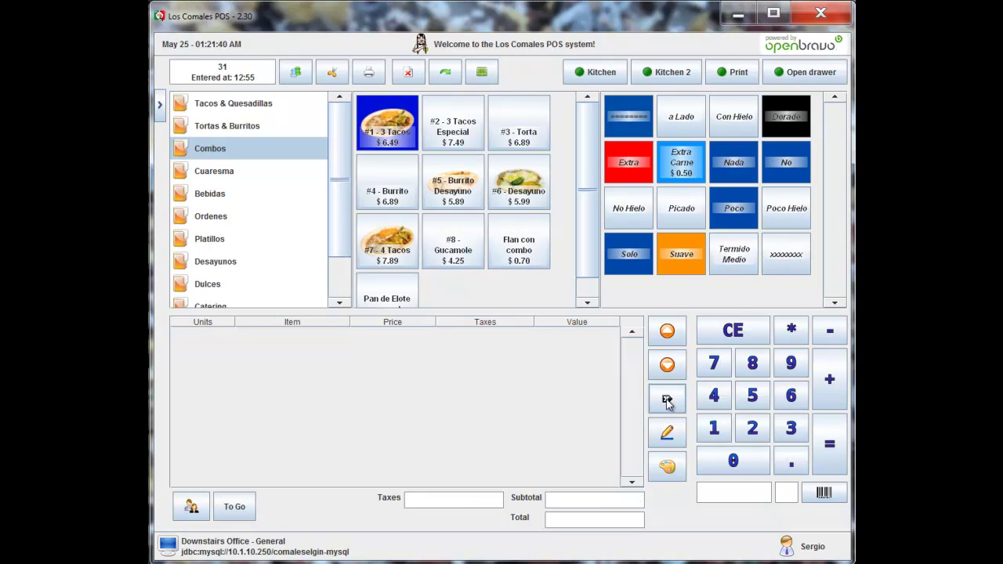
Step: Add a Taco Al Pastor and a Torta Cecina, followed by a separator line
{"action": "left_click", "coordinate": [243, 105]}
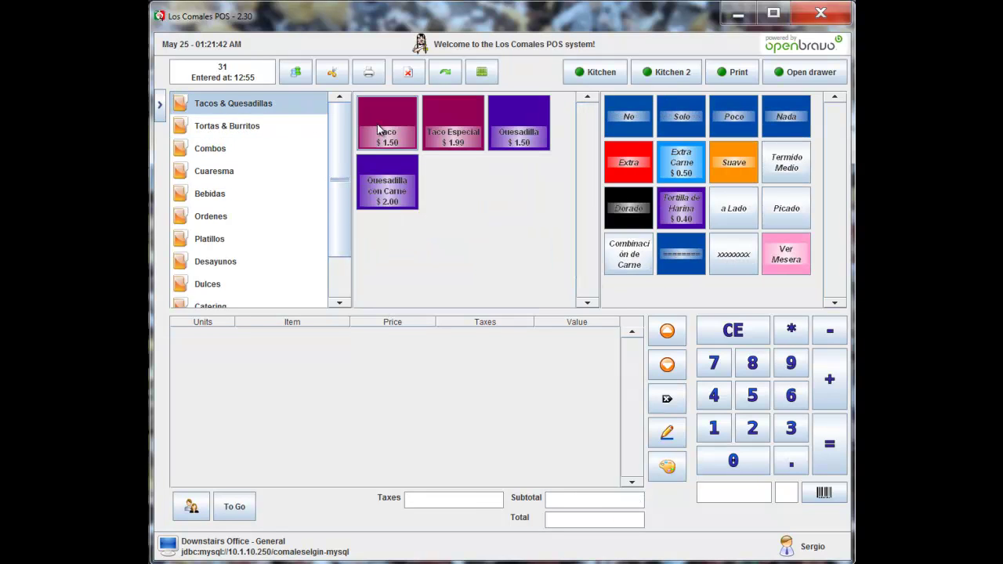
{"action": "left_click", "coordinate": [379, 130]}
{"action": "left_click", "coordinate": [359, 258]}
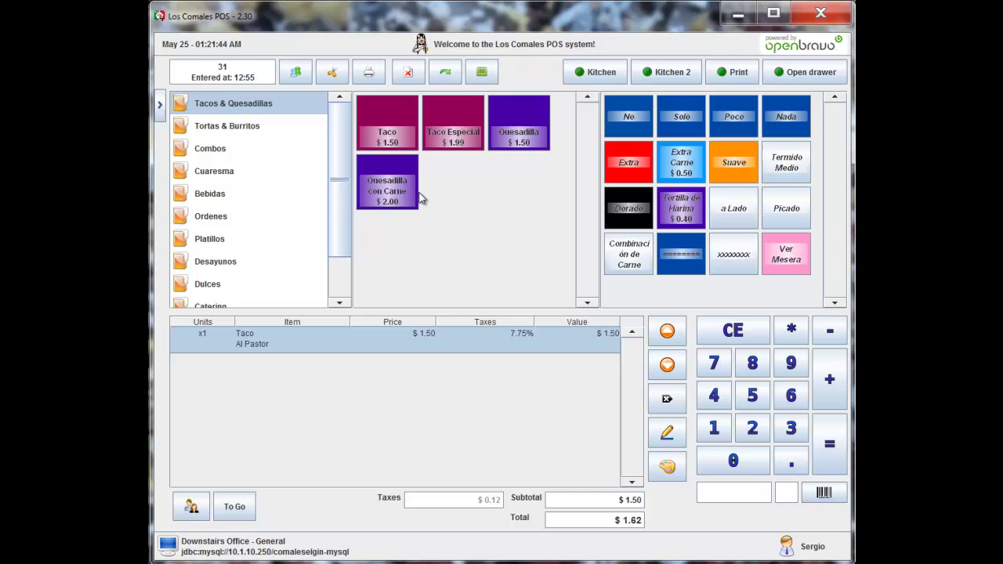
{"action": "left_click", "coordinate": [226, 127]}
{"action": "left_click", "coordinate": [385, 131]}
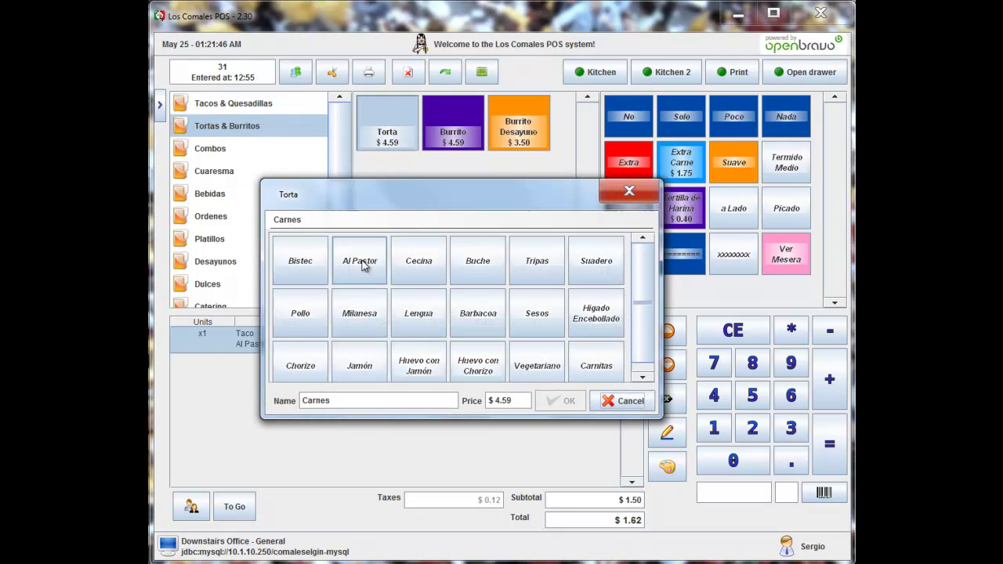
{"action": "left_click", "coordinate": [409, 268]}
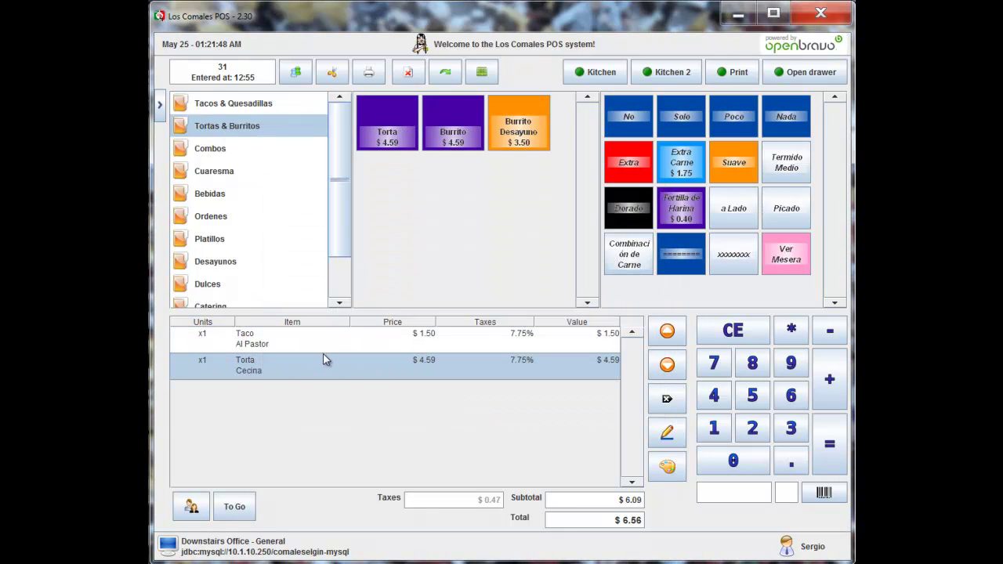
{"action": "left_click", "coordinate": [680, 259]}
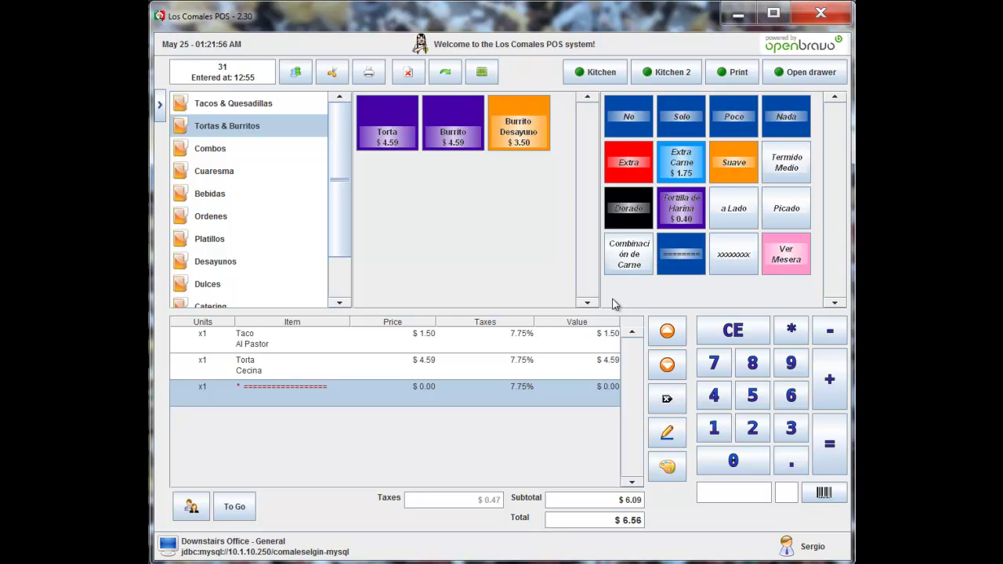
Step: Add a Burrito Bistec with No Aguacate, followed by another separator line
{"action": "left_click", "coordinate": [252, 108]}
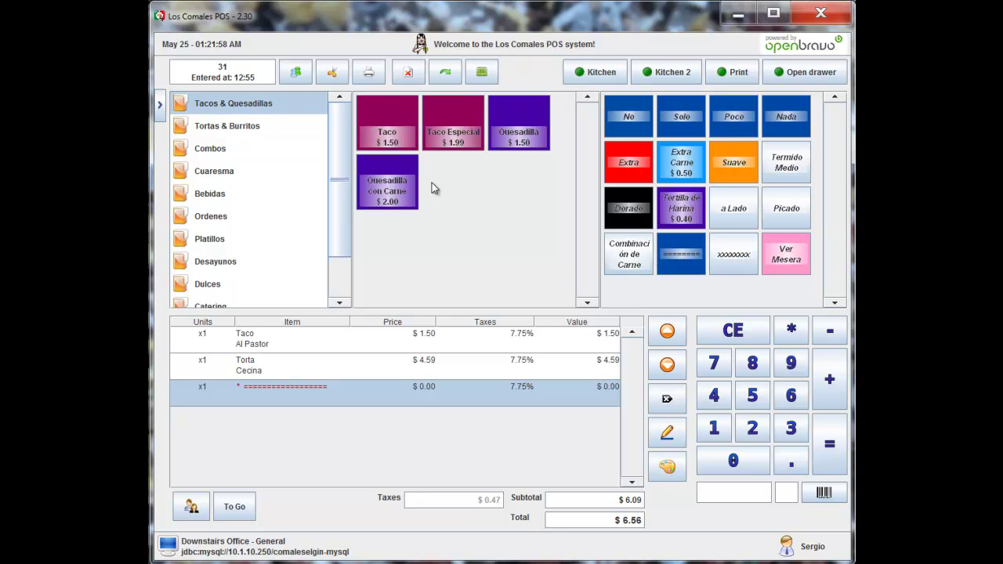
{"action": "left_click", "coordinate": [250, 128]}
{"action": "left_click", "coordinate": [451, 134]}
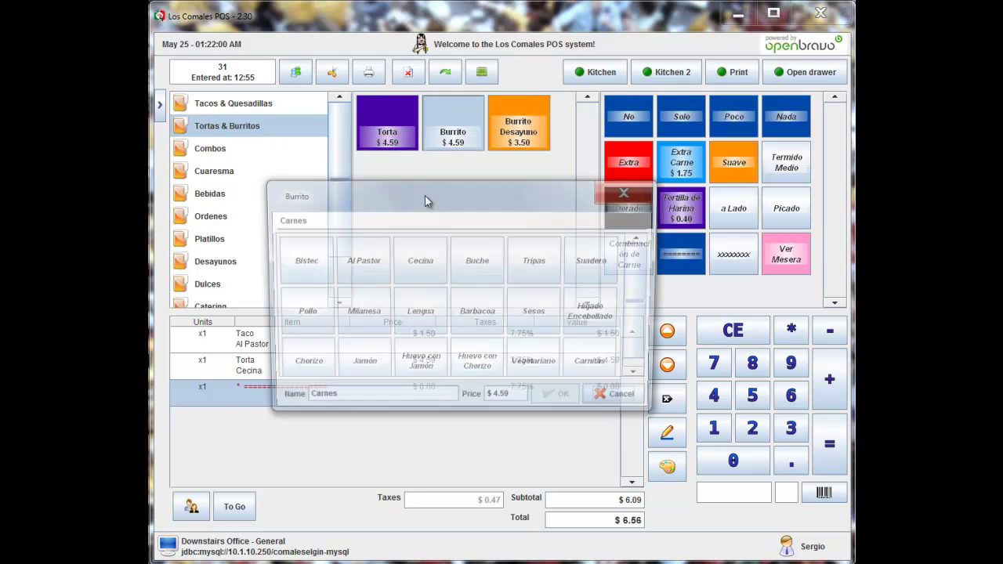
{"action": "left_click", "coordinate": [304, 264]}
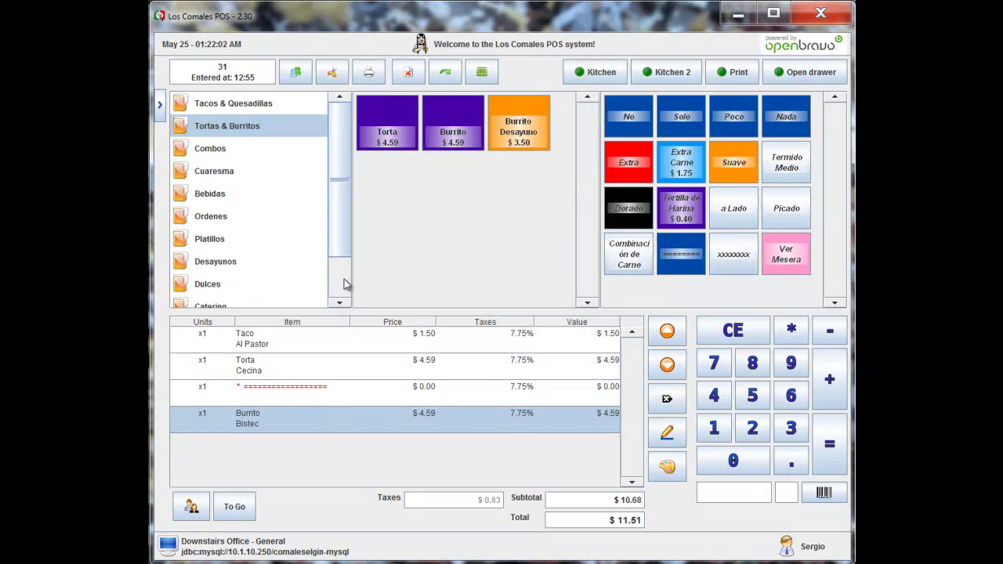
{"action": "left_click", "coordinate": [630, 118]}
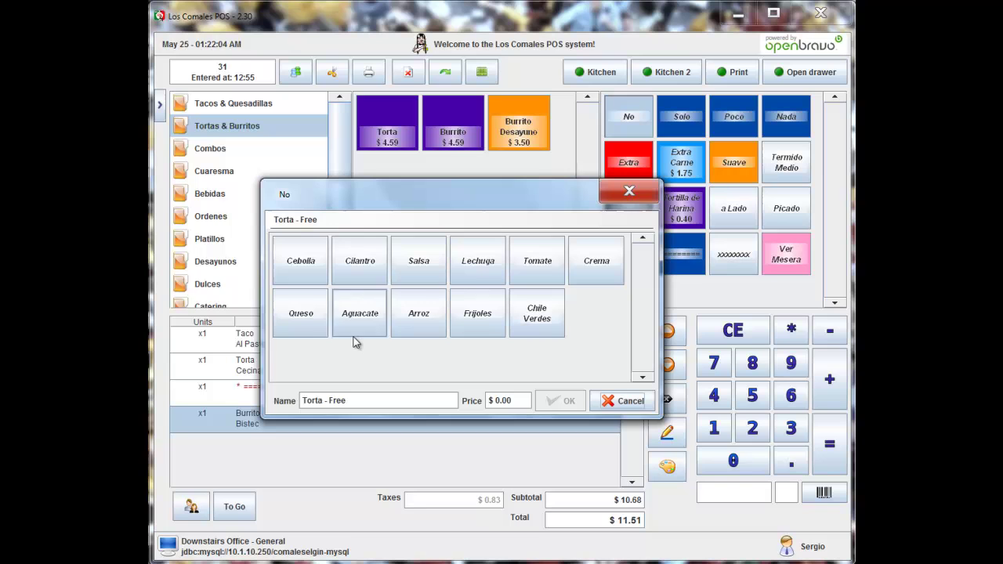
{"action": "left_click", "coordinate": [384, 333]}
{"action": "left_click", "coordinate": [569, 401]}
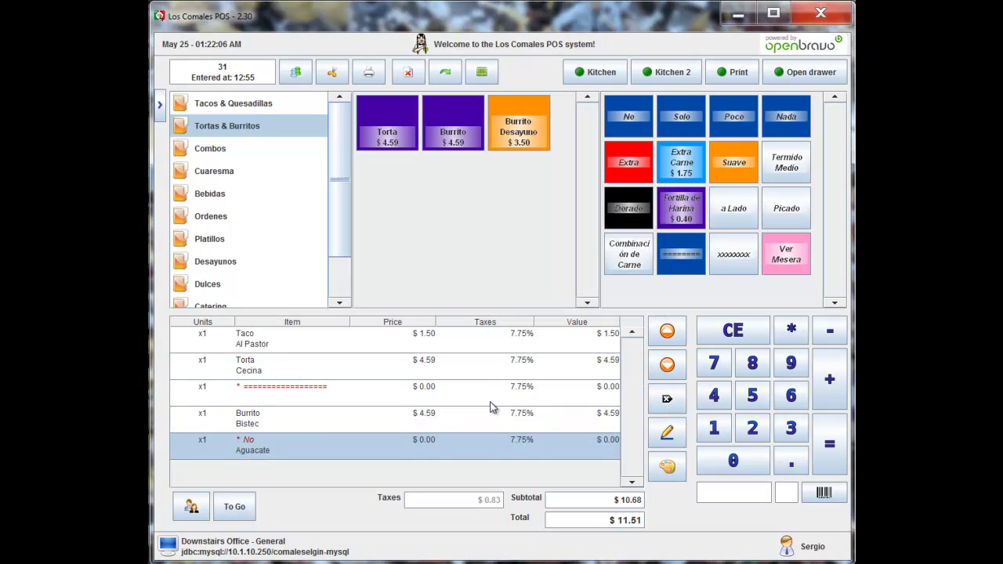
{"action": "left_click", "coordinate": [683, 255]}
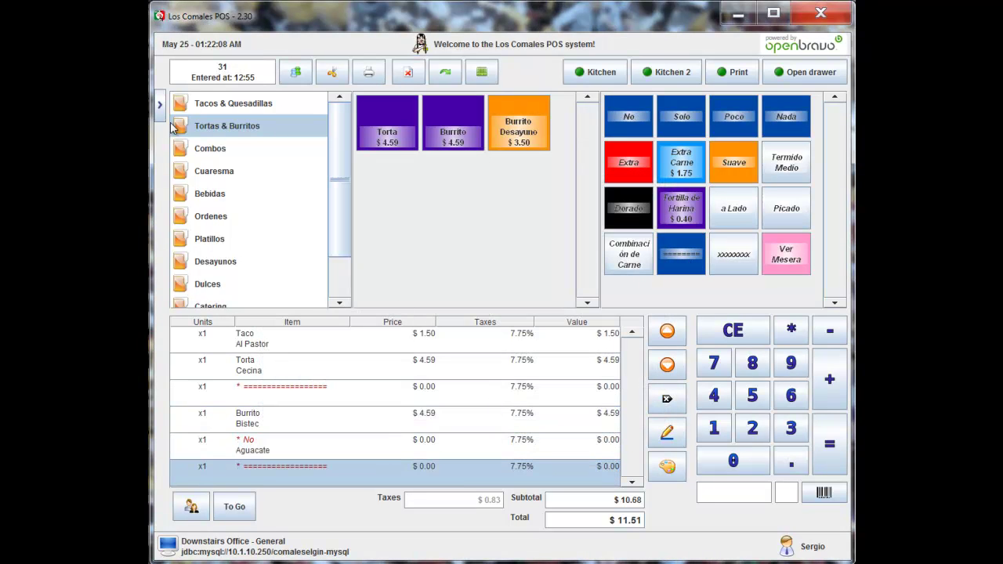
Step: Add Arroz y Frijoles and 3 Taco Especial Al Pastor at $1.99 each
{"action": "left_click", "coordinate": [206, 219]}
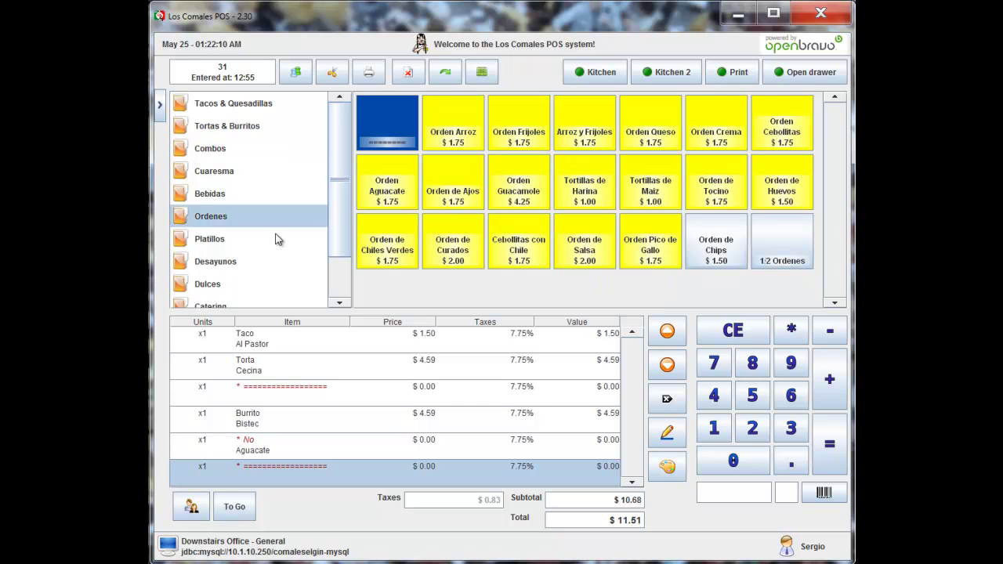
{"action": "left_click", "coordinate": [600, 134]}
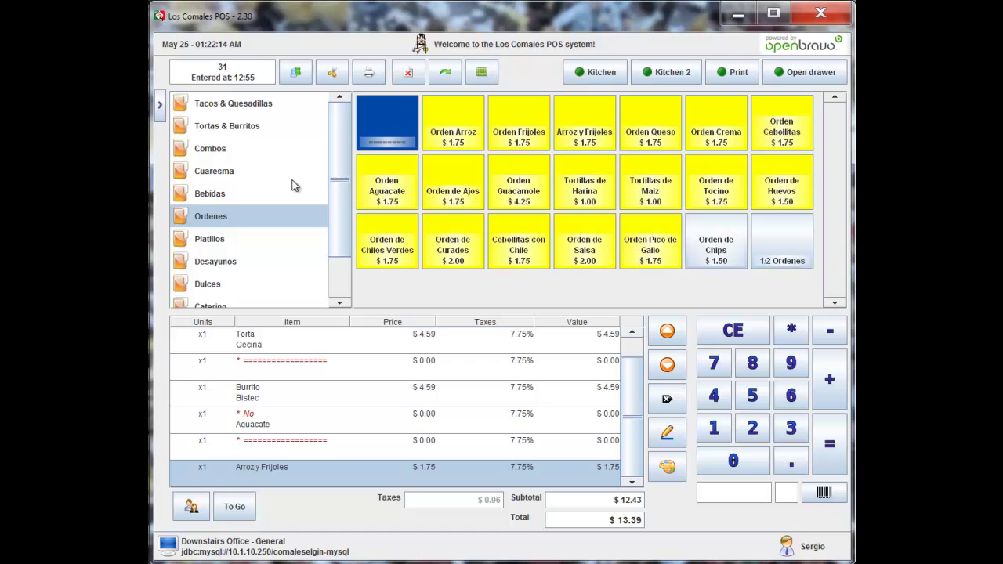
{"action": "left_click", "coordinate": [243, 104]}
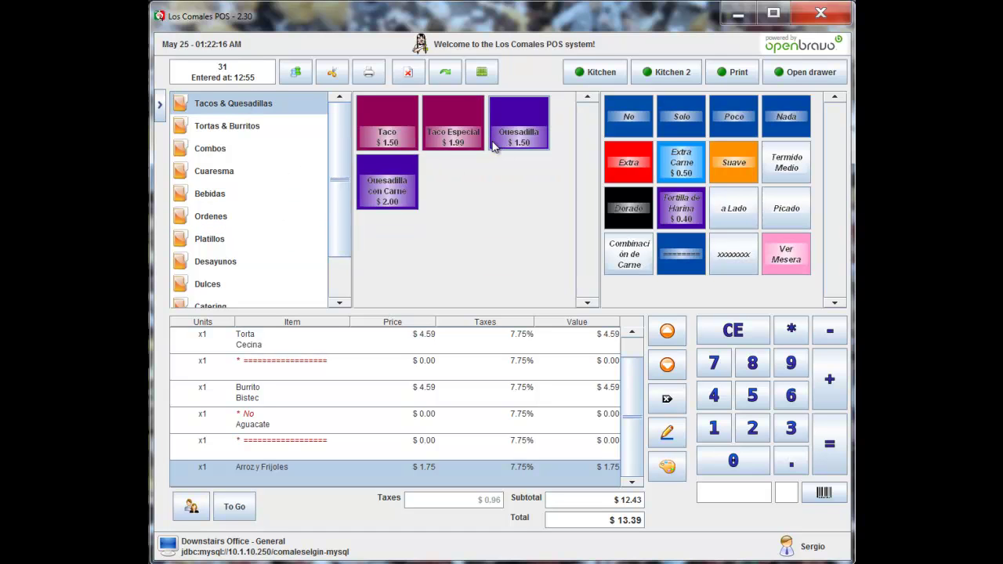
{"action": "left_click", "coordinate": [790, 428]}
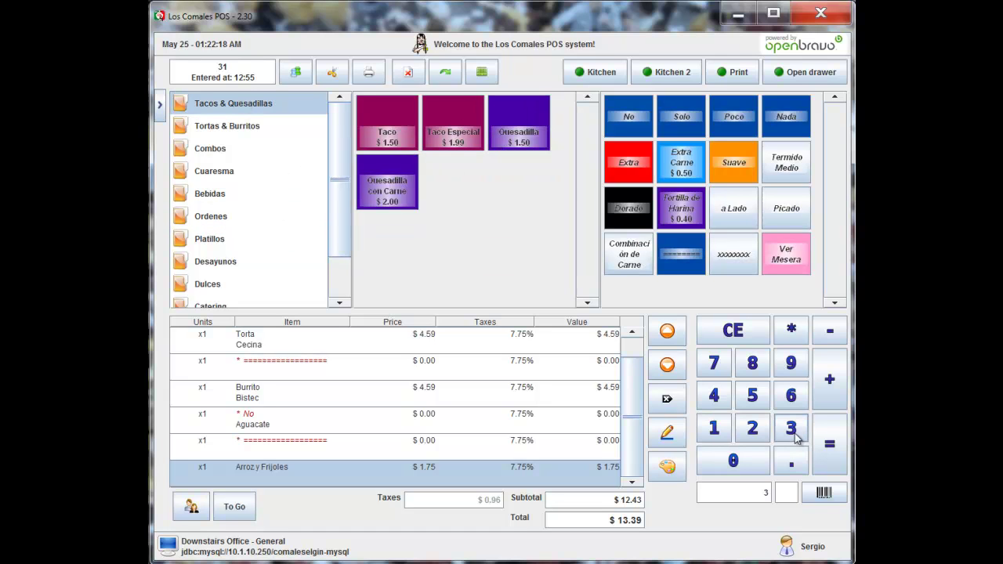
{"action": "left_click", "coordinate": [453, 124]}
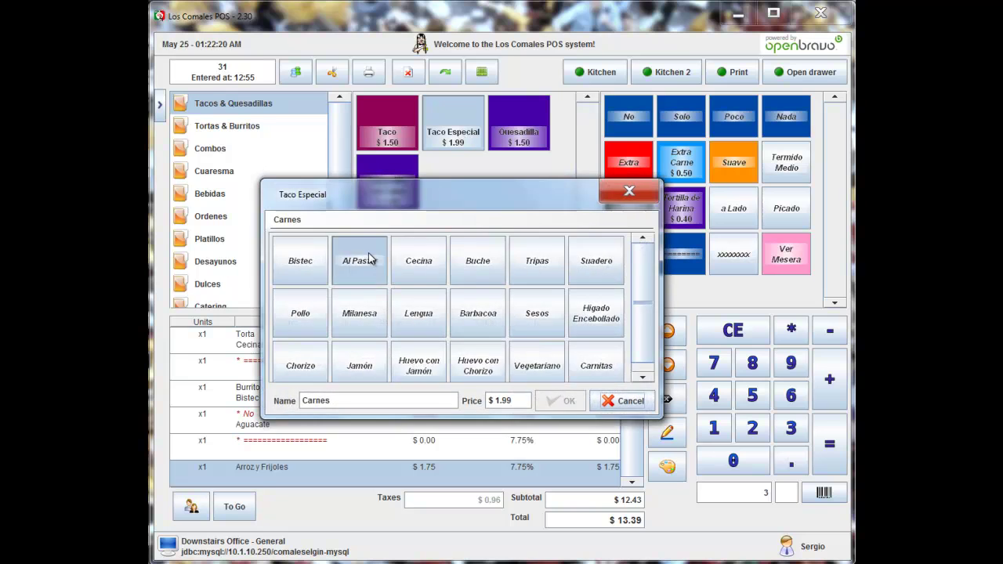
{"action": "left_click", "coordinate": [359, 261]}
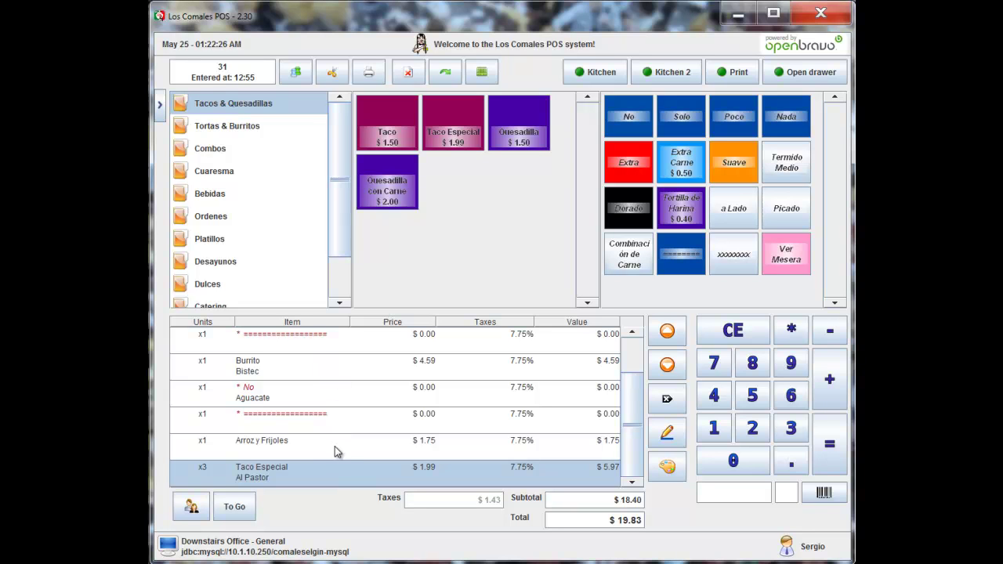
Step: Move the 3 Taco Especial Al Pastor line up the ticket to the top
{"action": "left_click", "coordinate": [668, 333]}
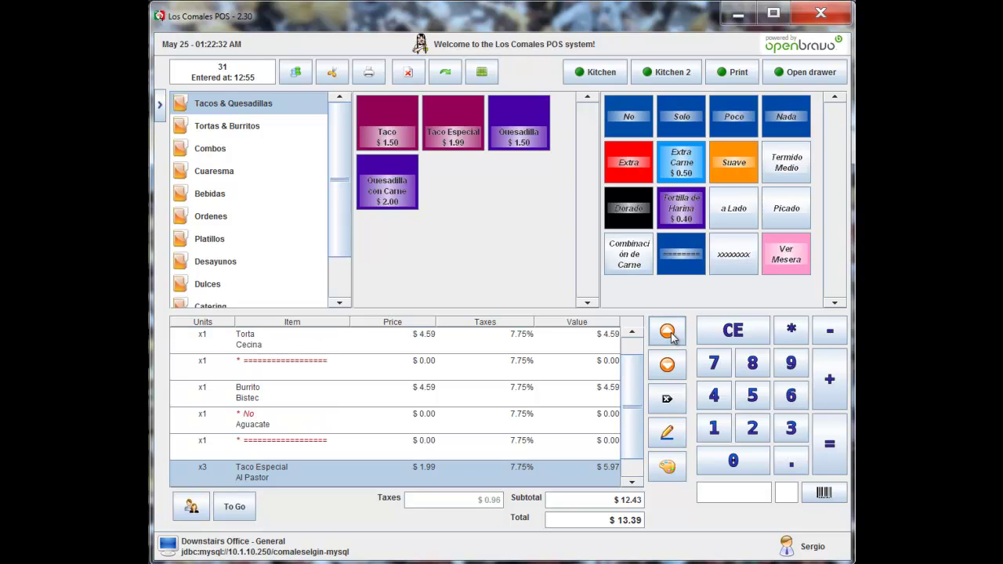
{"action": "left_click", "coordinate": [669, 333]}
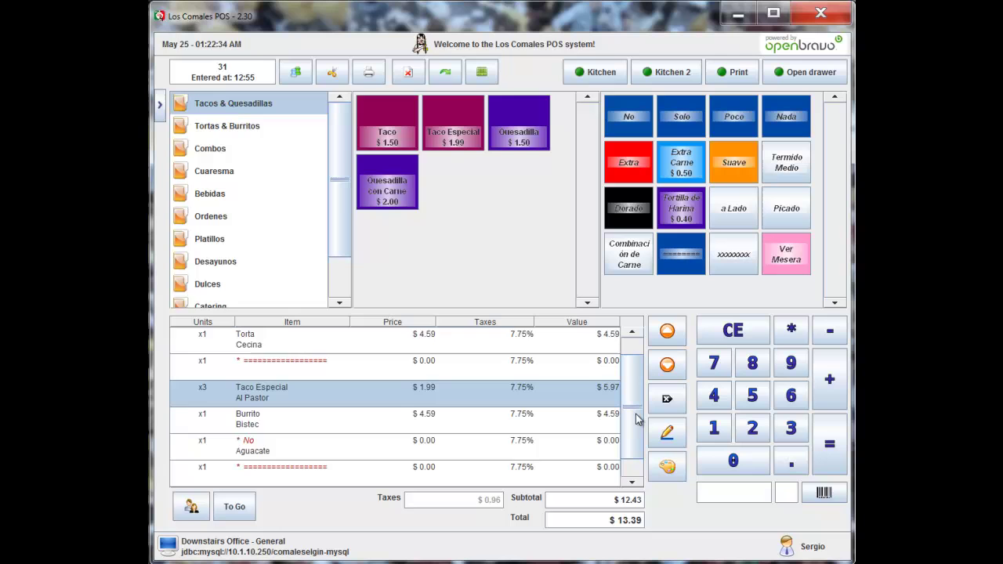
{"action": "left_click_drag", "start_coordinate": [637, 419], "coordinate": [638, 394]}
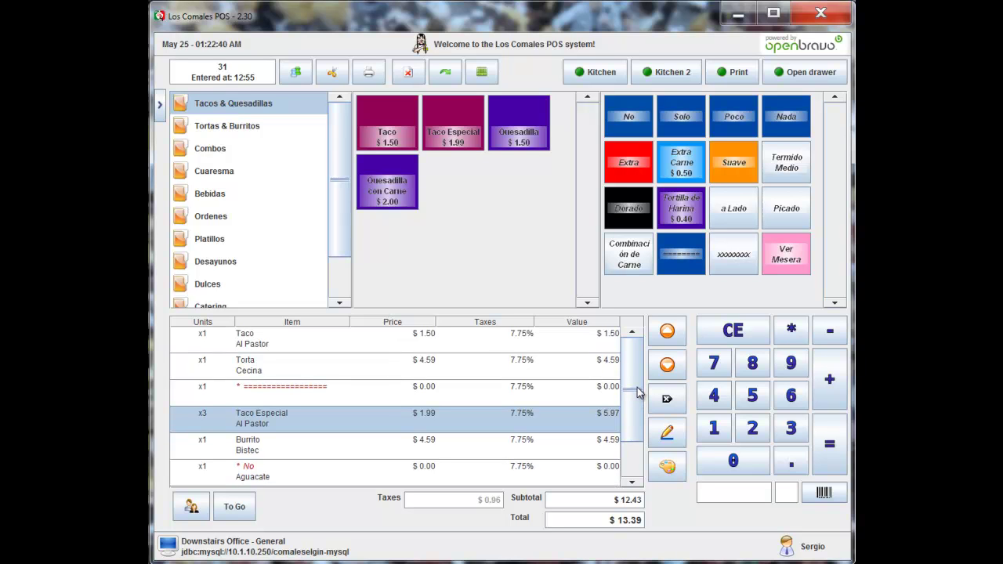
{"action": "left_click", "coordinate": [667, 333]}
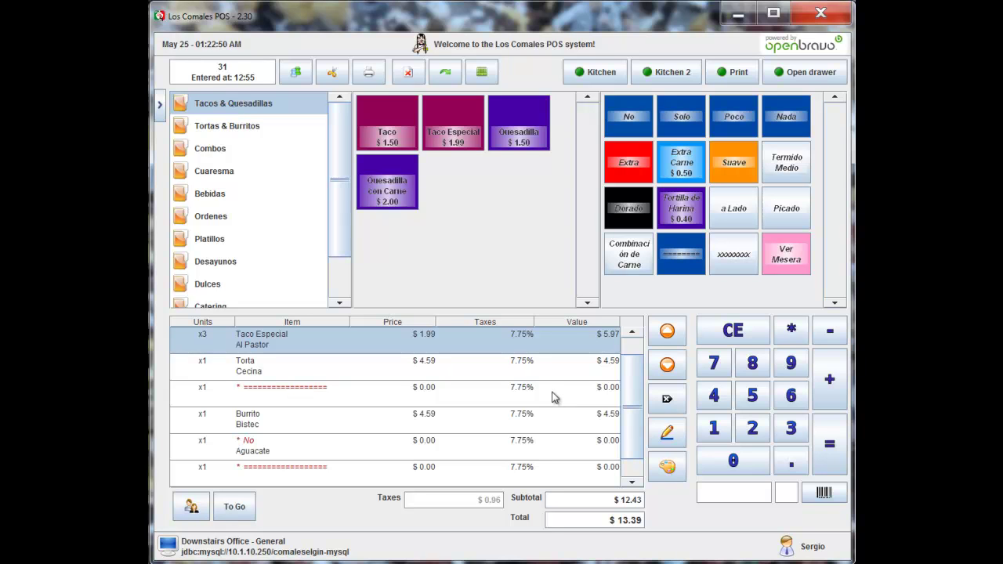
Step: Move the Taco Especial line back to the bottom and select the separator below No Aguacate
{"action": "left_click", "coordinate": [668, 366]}
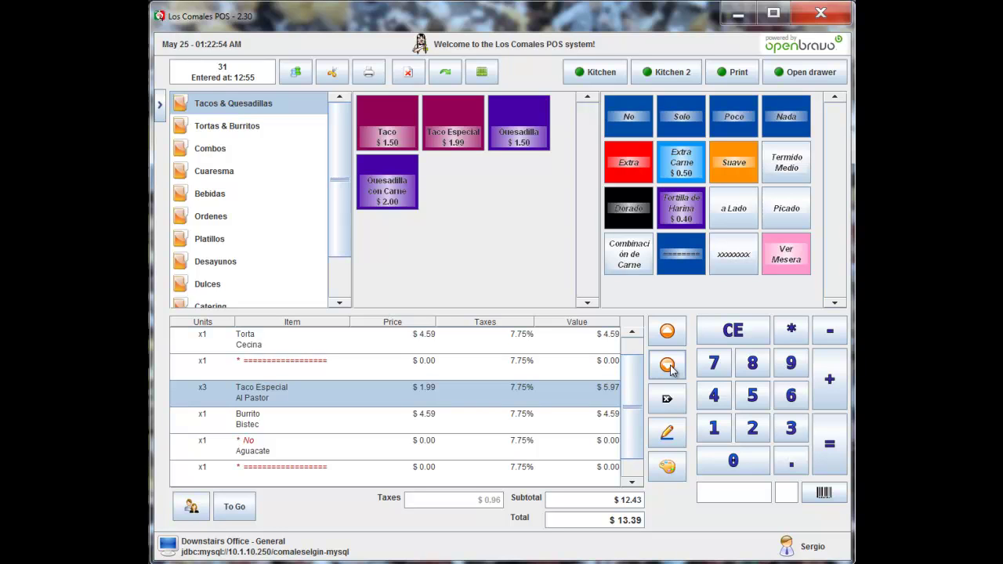
{"action": "left_click", "coordinate": [668, 365]}
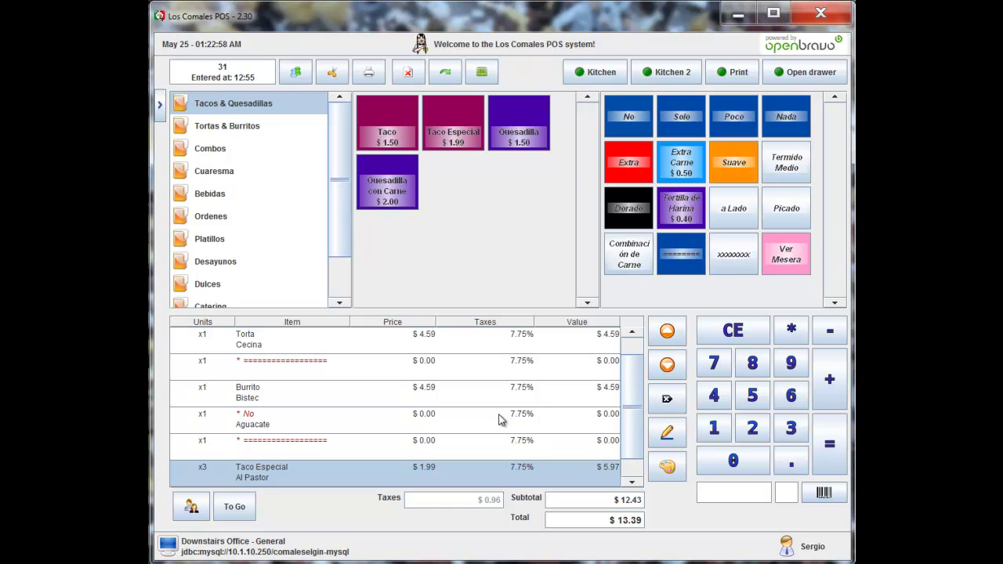
{"action": "left_click", "coordinate": [633, 481]}
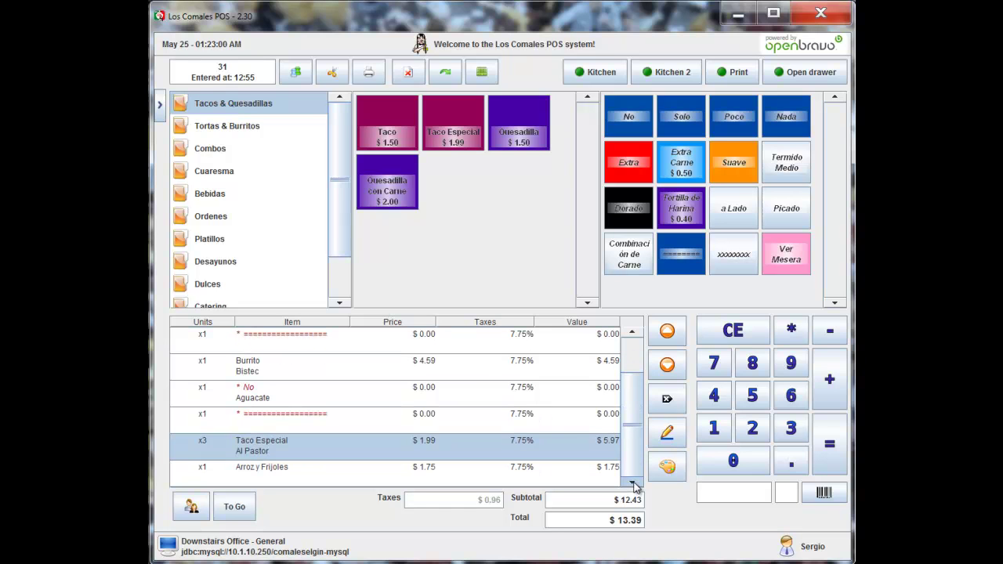
{"action": "left_click", "coordinate": [326, 421]}
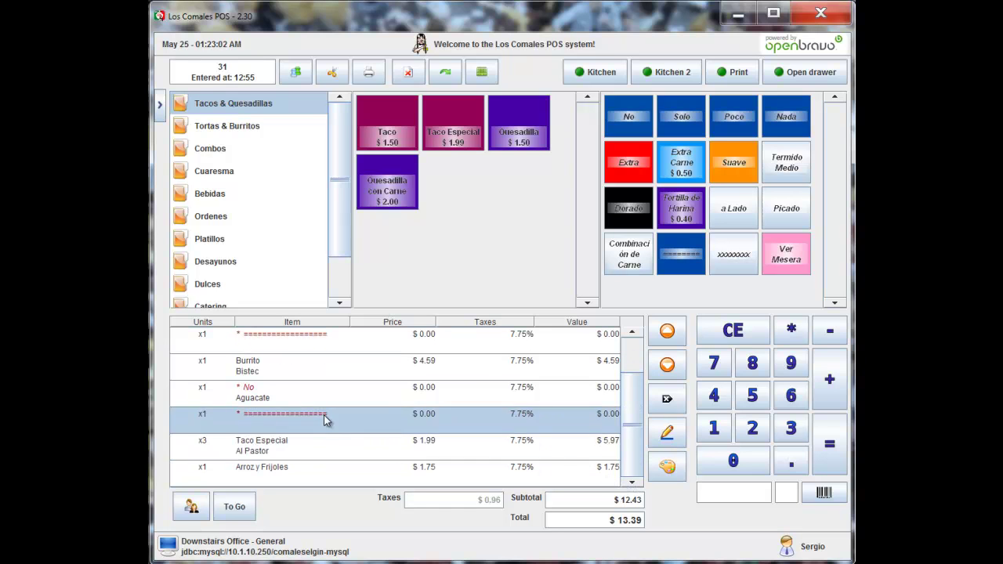
Step: Delete the separator lines below No Aguacate and below Torta Cecina
{"action": "left_click", "coordinate": [667, 398]}
{"action": "left_click", "coordinate": [360, 348]}
{"action": "left_click", "coordinate": [411, 368]}
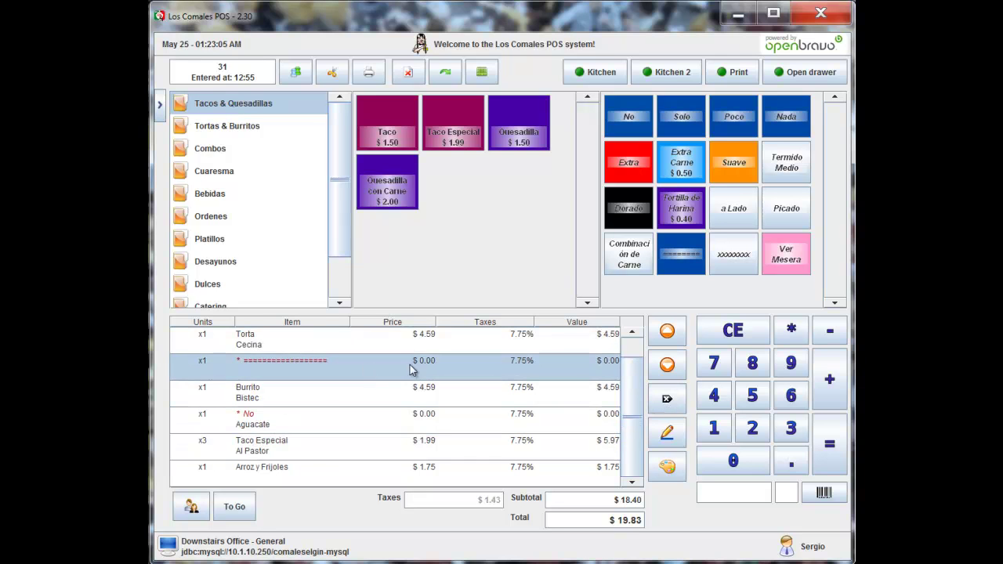
{"action": "left_click", "coordinate": [667, 398]}
Step: Move the 3 Taco Especial Al Pastor line up above Burrito Bistec
{"action": "left_click", "coordinate": [405, 467]}
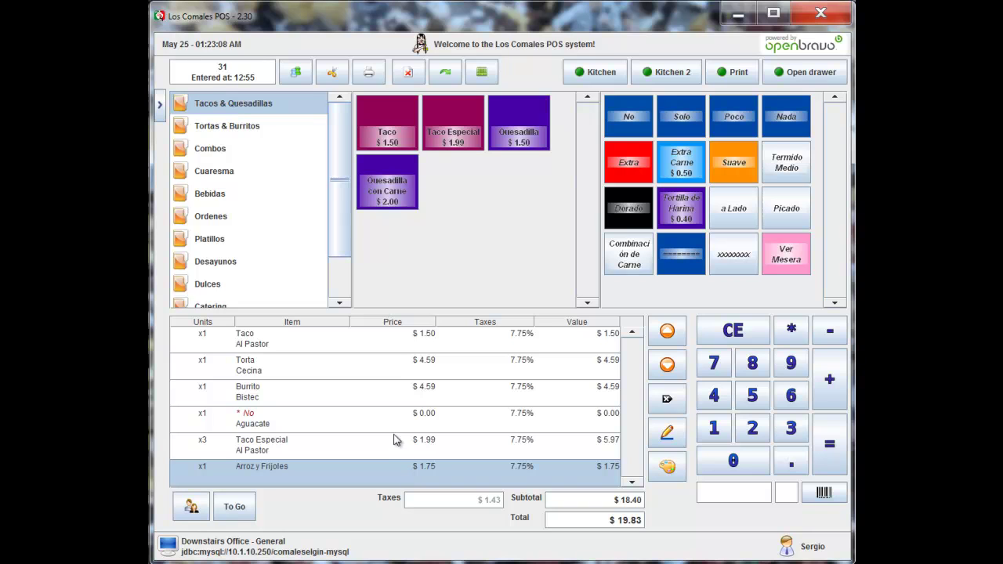
{"action": "left_click", "coordinate": [391, 442]}
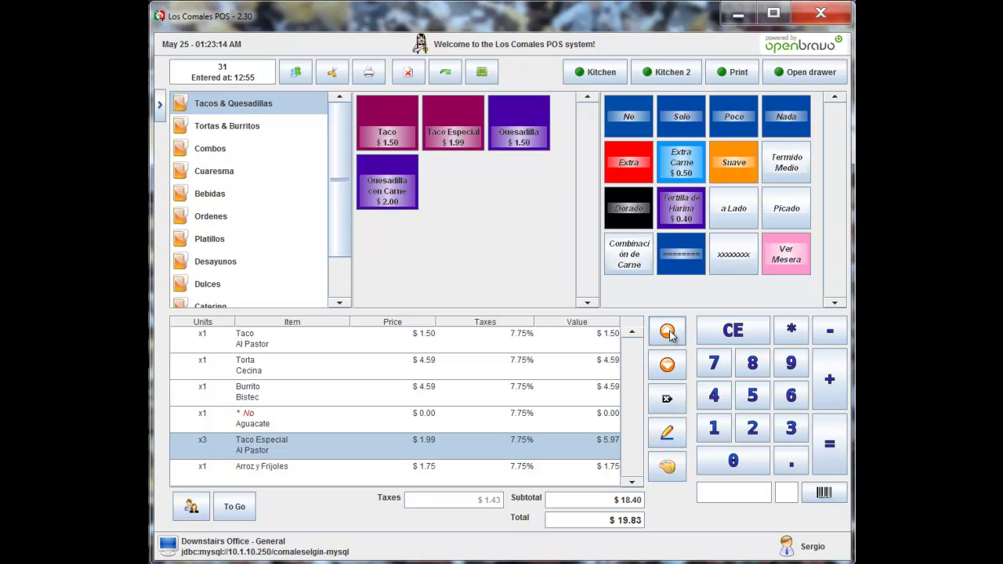
{"action": "left_click", "coordinate": [667, 333]}
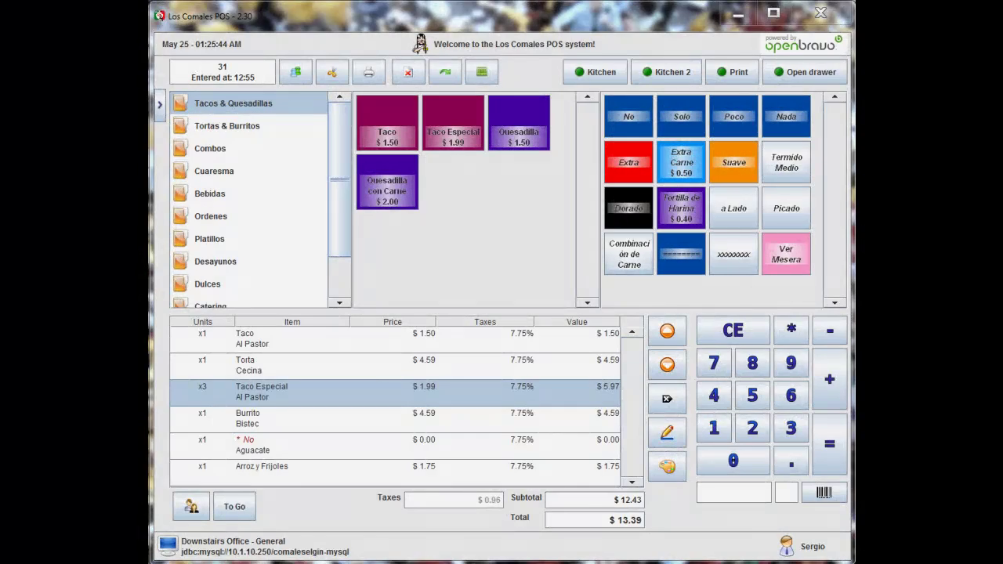
Step: Select Arroz y Frijoles and delete it and every remaining line, leaving the ticket empty
{"action": "left_click", "coordinate": [531, 474]}
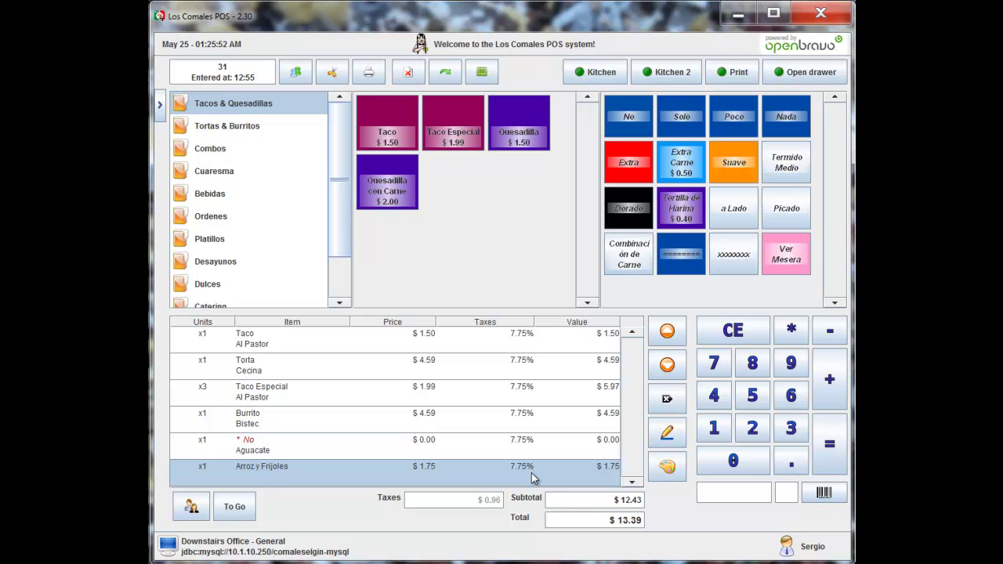
{"action": "left_click", "coordinate": [664, 402]}
{"action": "left_click", "coordinate": [663, 411]}
{"action": "left_click", "coordinate": [663, 411]}
{"action": "left_click", "coordinate": [663, 411]}
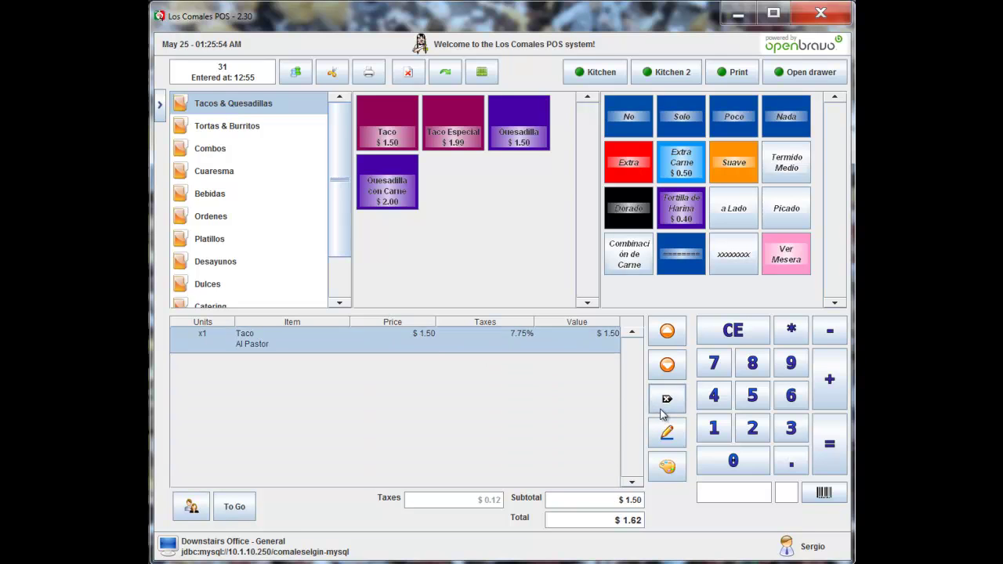
{"action": "left_click", "coordinate": [663, 411]}
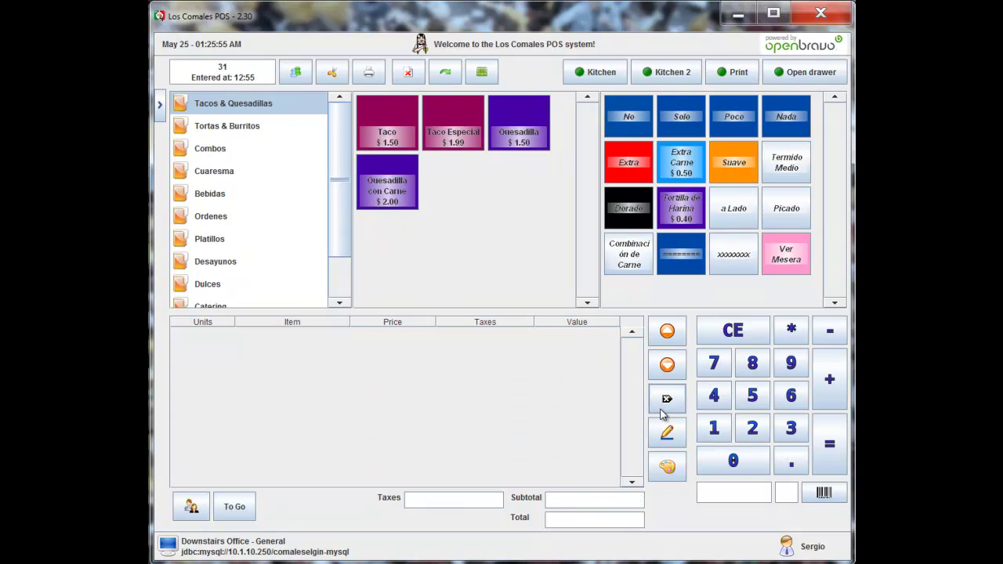
Step: For Customer 1, order the #2 combo: 3 Bistec tacos, Arroz y Frijoles, 32 oz Pepsi
{"action": "left_click", "coordinate": [191, 508]}
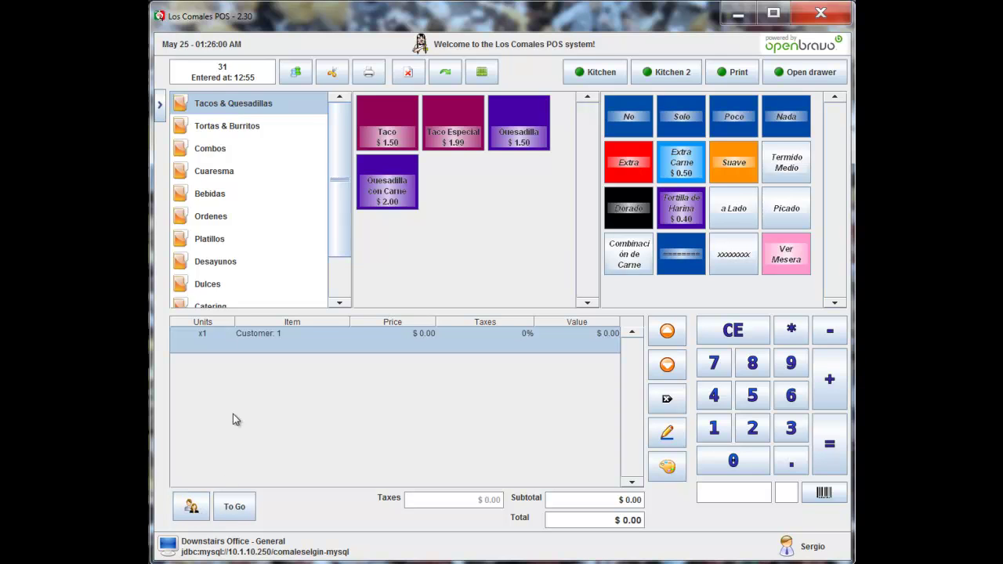
{"action": "left_click", "coordinate": [221, 158]}
{"action": "left_click", "coordinate": [427, 141]}
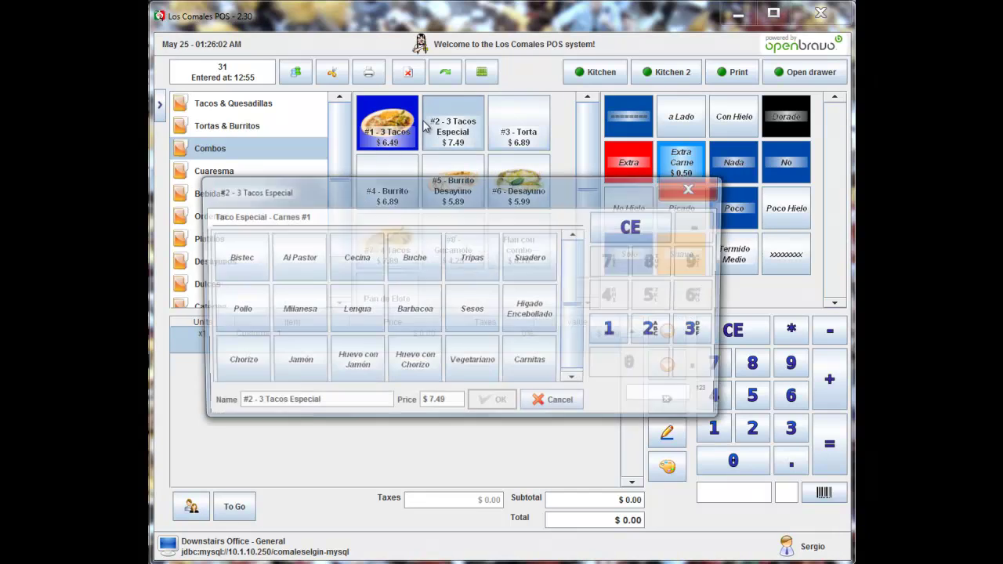
{"action": "left_click", "coordinate": [701, 330]}
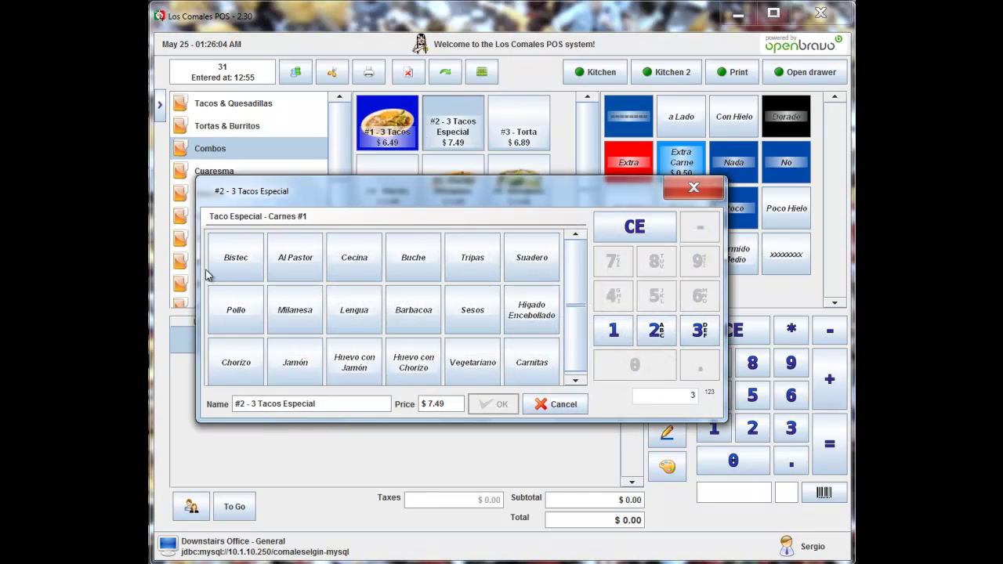
{"action": "left_click", "coordinate": [232, 260]}
{"action": "left_click", "coordinate": [353, 271]}
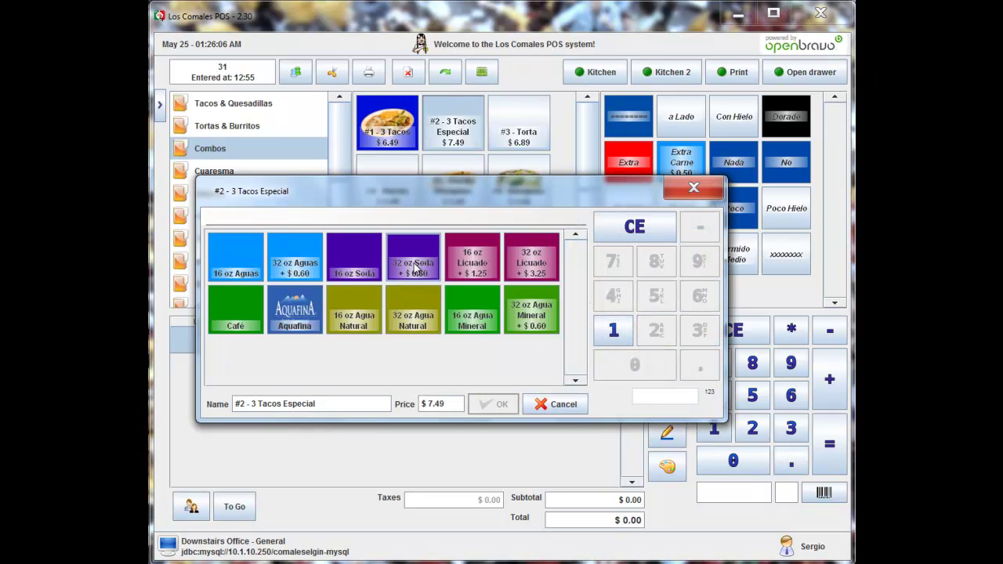
{"action": "left_click", "coordinate": [414, 266]}
{"action": "left_click", "coordinate": [245, 265]}
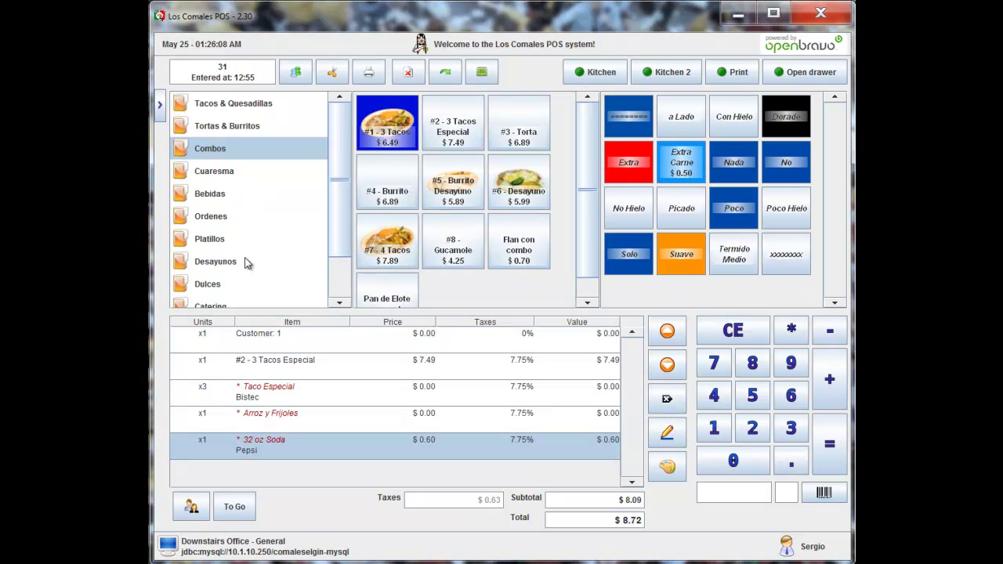
Step: For Customer 2, order 3 Taco Especial Buche and an Aquafina
{"action": "left_click", "coordinate": [191, 508]}
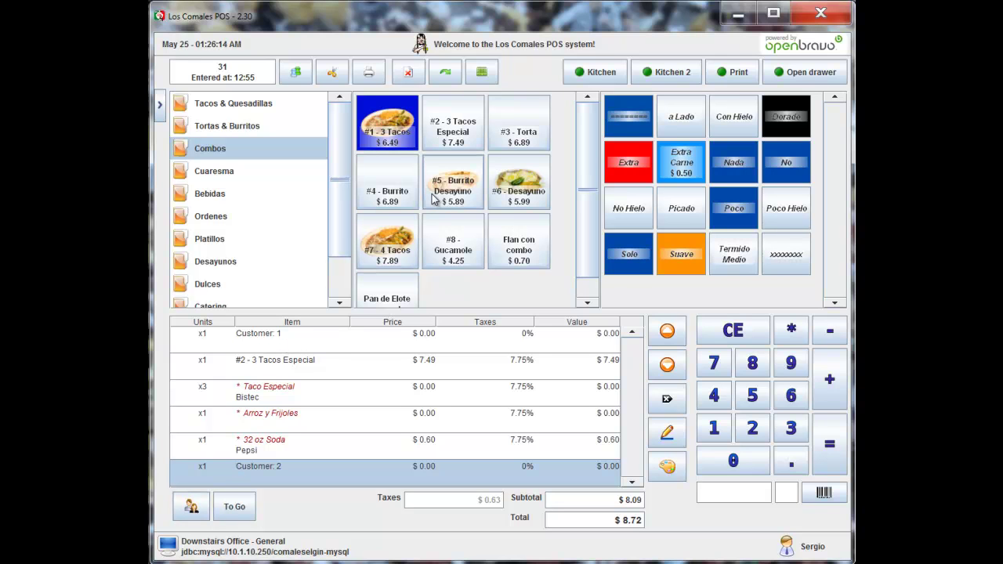
{"action": "left_click", "coordinate": [234, 104]}
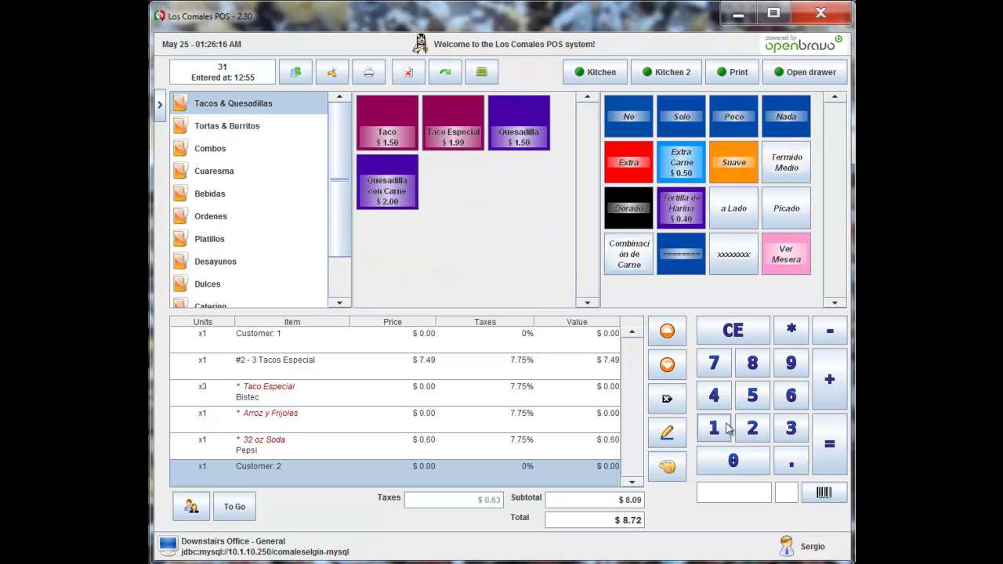
{"action": "left_click", "coordinate": [790, 428]}
{"action": "left_click", "coordinate": [453, 127]}
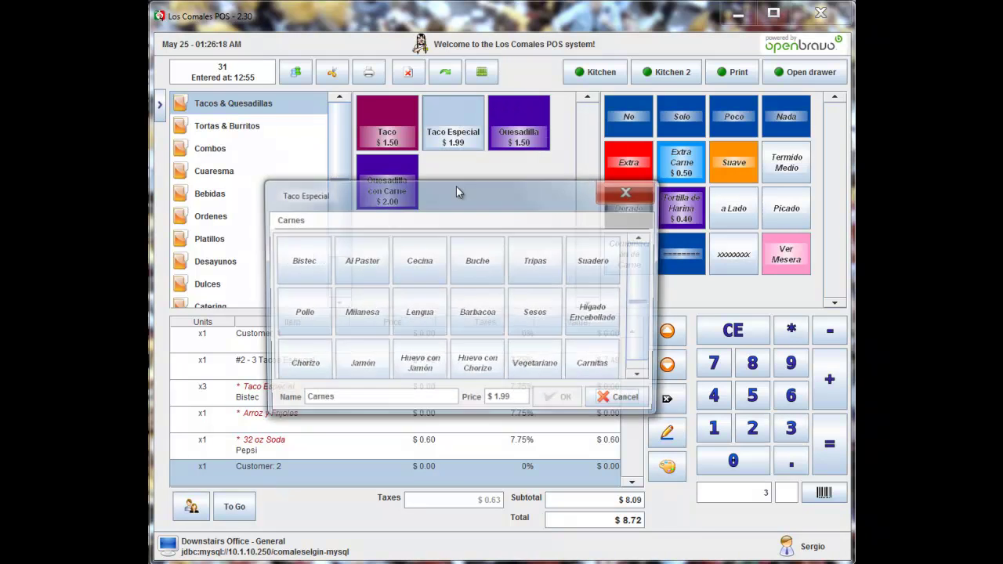
{"action": "left_click", "coordinate": [477, 268]}
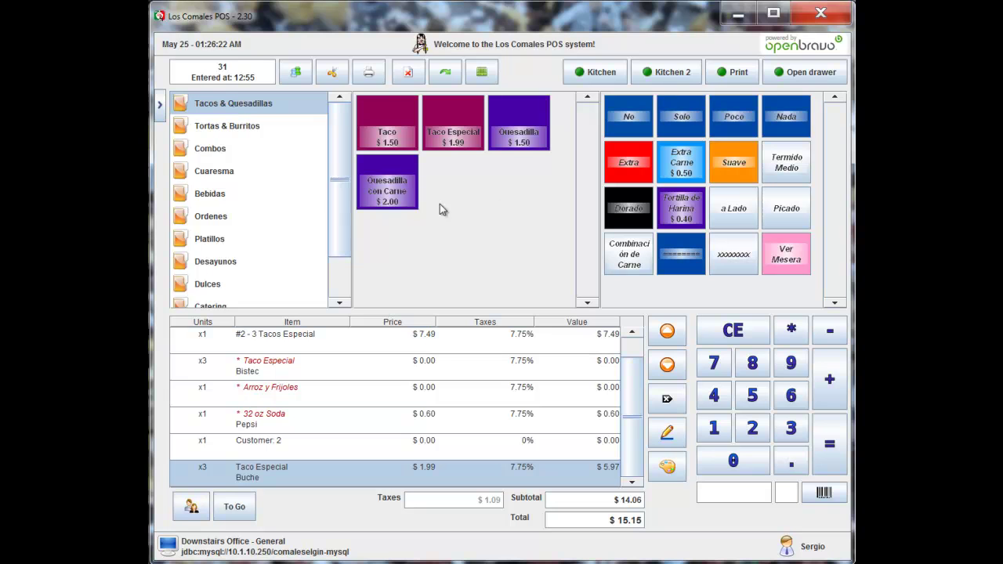
{"action": "left_click", "coordinate": [212, 195]}
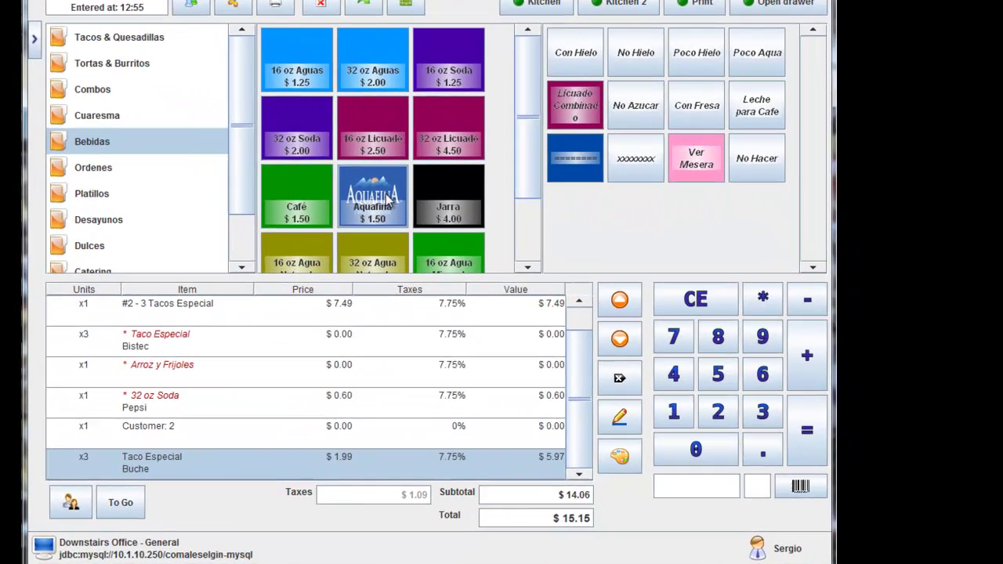
{"action": "left_click", "coordinate": [453, 241]}
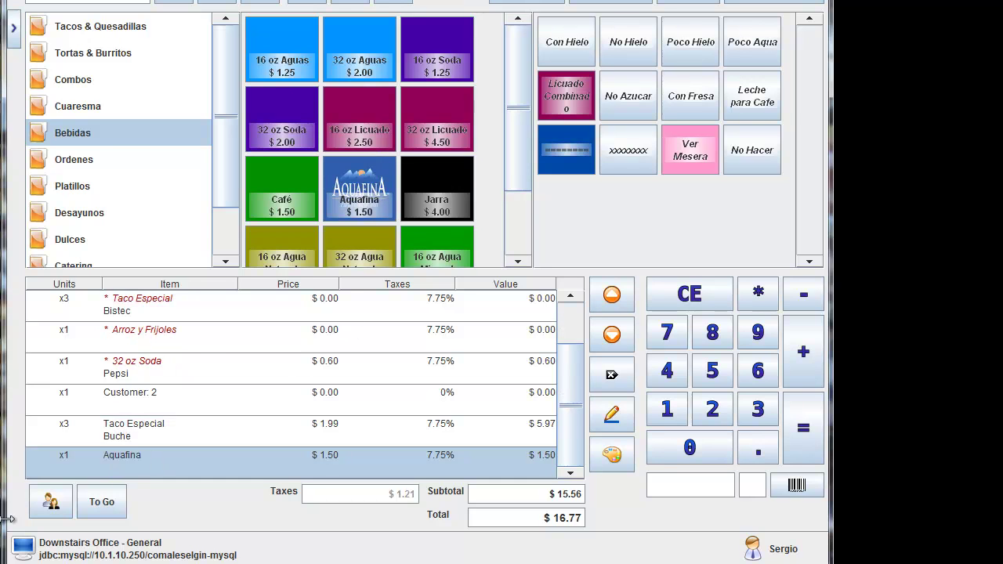
Step: For Customer 3, order a Burrito Tripas and Arroz y Frijoles
{"action": "left_click", "coordinate": [51, 505]}
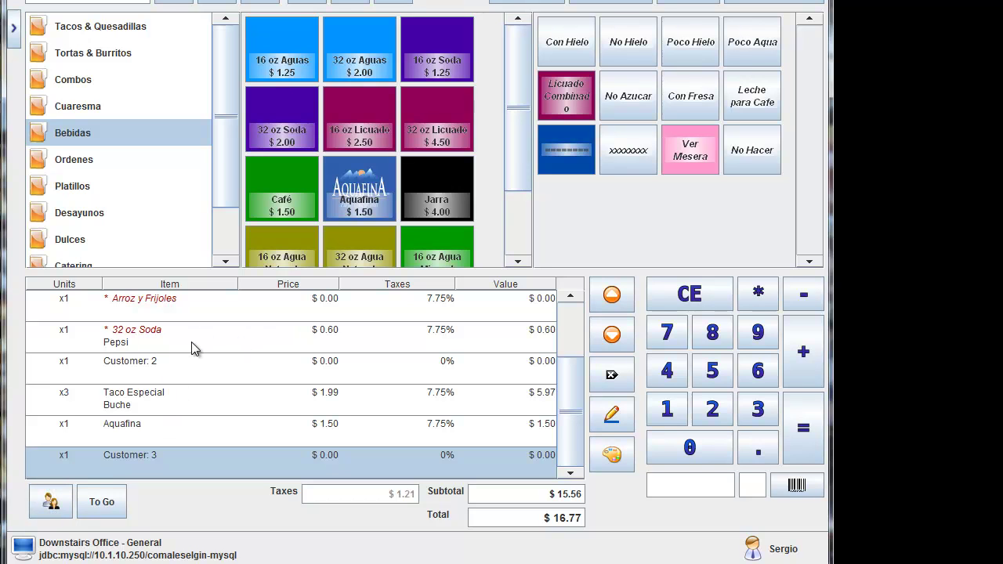
{"action": "left_click", "coordinate": [98, 53]}
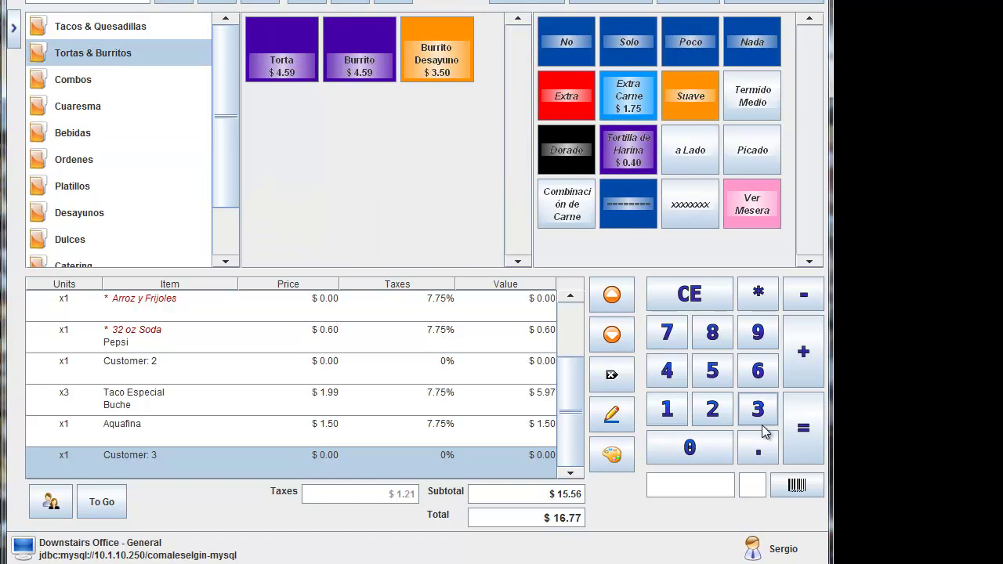
{"action": "left_click", "coordinate": [382, 72]}
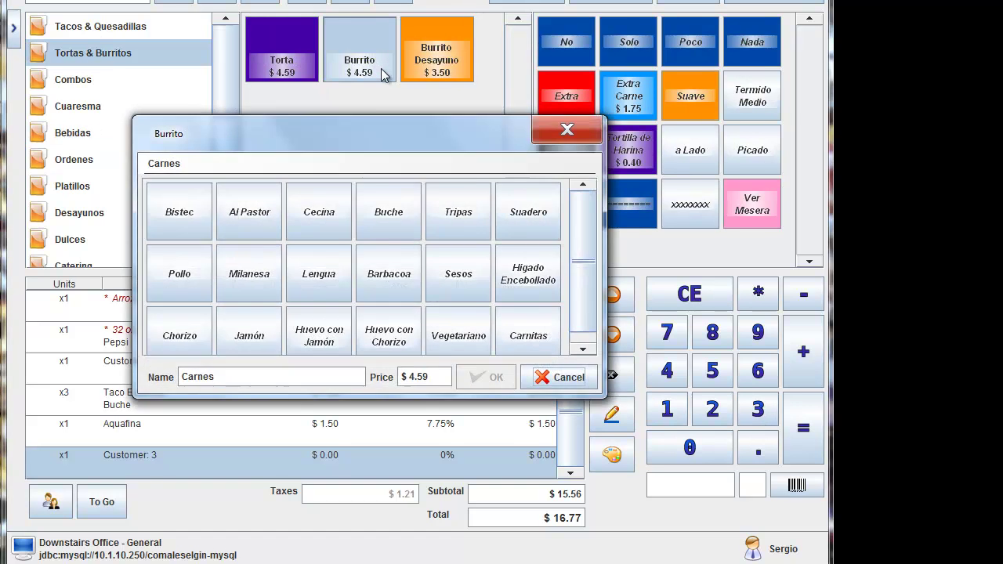
{"action": "left_click", "coordinate": [459, 211]}
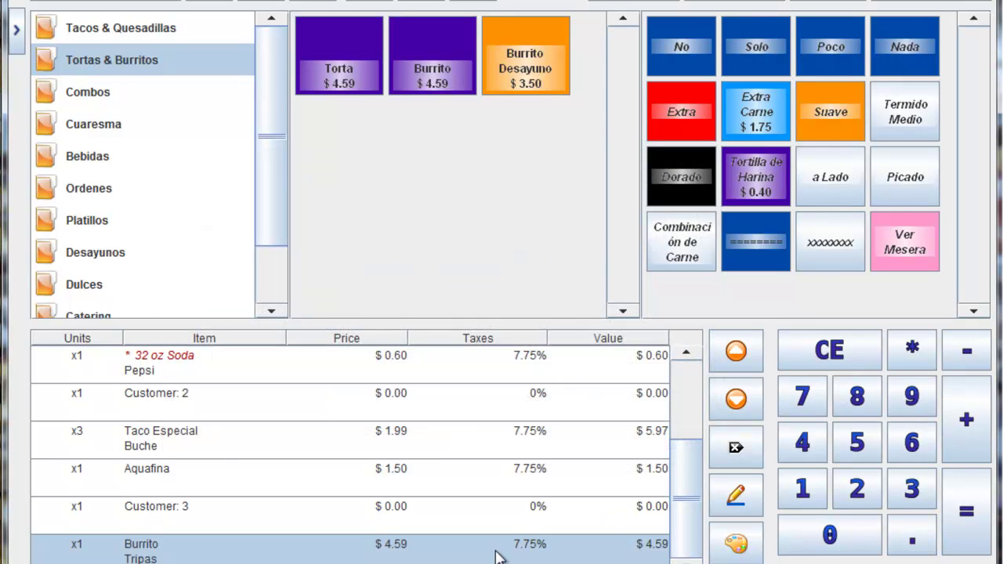
{"action": "left_click", "coordinate": [85, 188]}
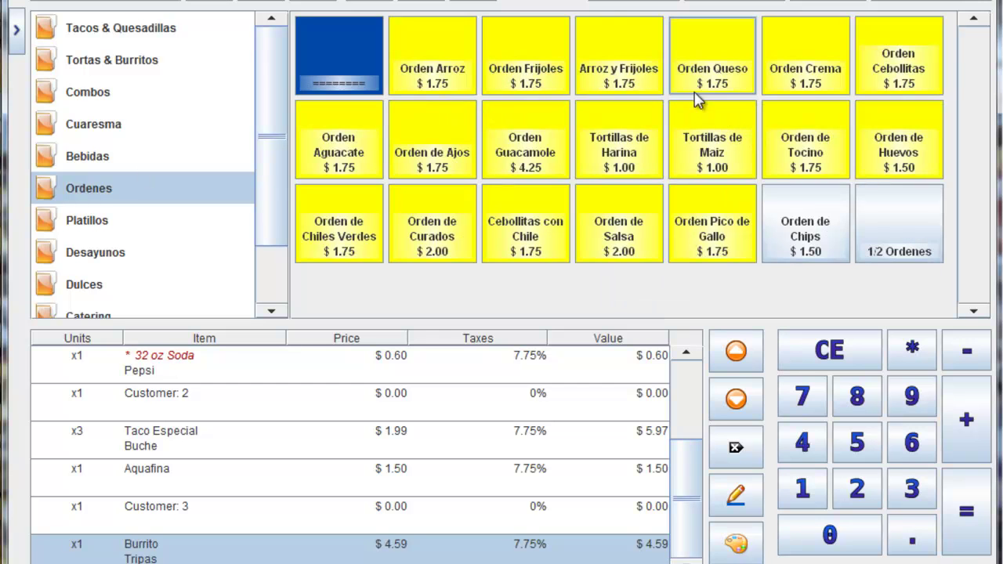
{"action": "left_click", "coordinate": [629, 67]}
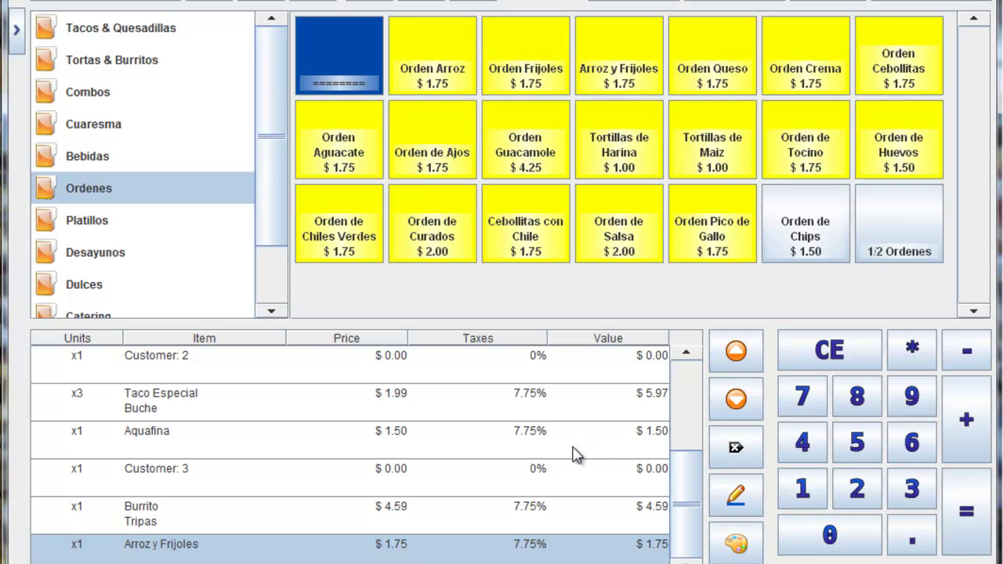
{"action": "left_click", "coordinate": [102, 35]}
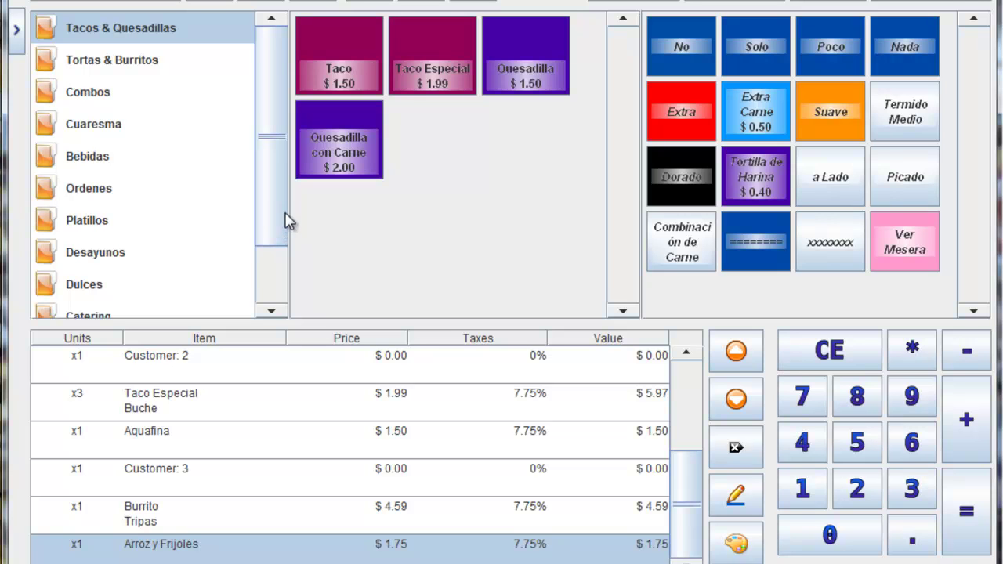
Step: Scroll to the top of the order and split it into receipts of $8.72, $8.05 and $6.83
{"action": "left_click_drag", "start_coordinate": [690, 507], "coordinate": [682, 405]}
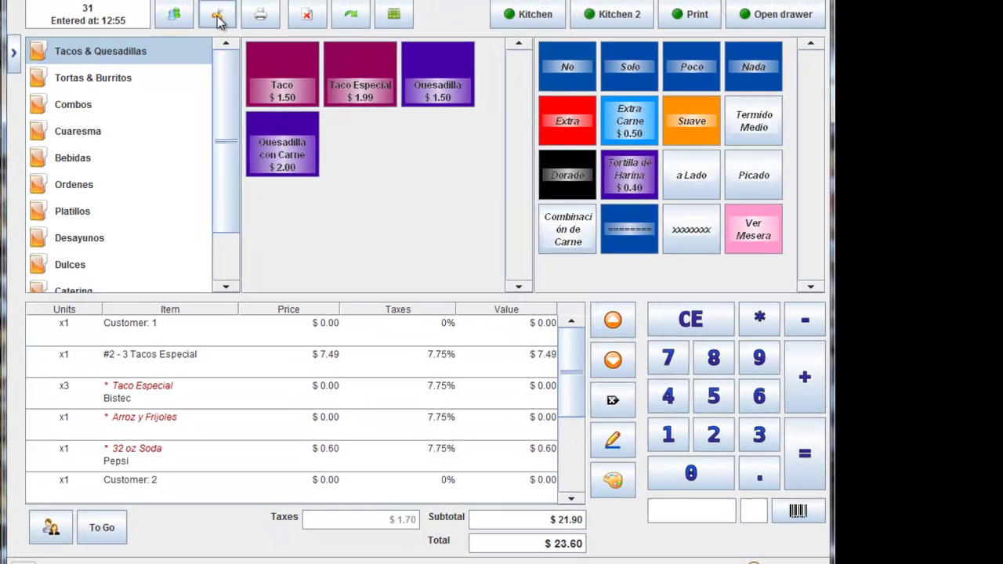
{"action": "left_click", "coordinate": [218, 18]}
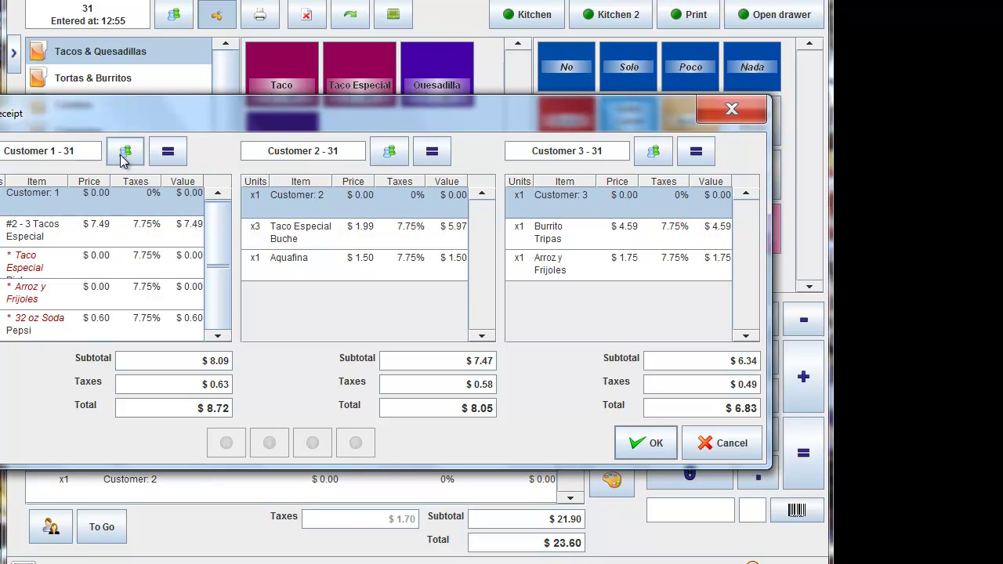
Step: Pay Customer 1's $8.72 receipt with $20.00 cash and confirm the $11.28 change
{"action": "left_click", "coordinate": [167, 153]}
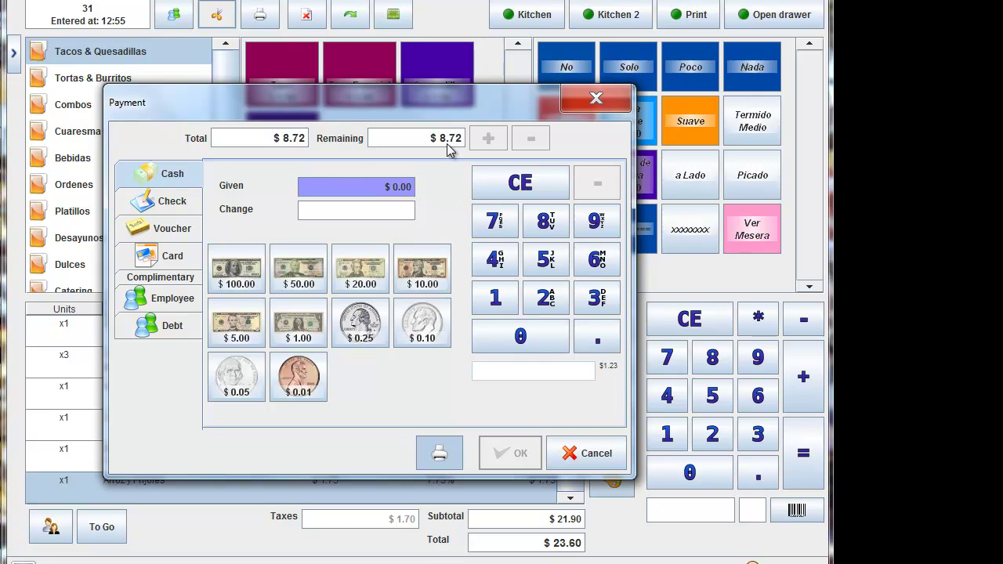
{"action": "left_click", "coordinate": [360, 278]}
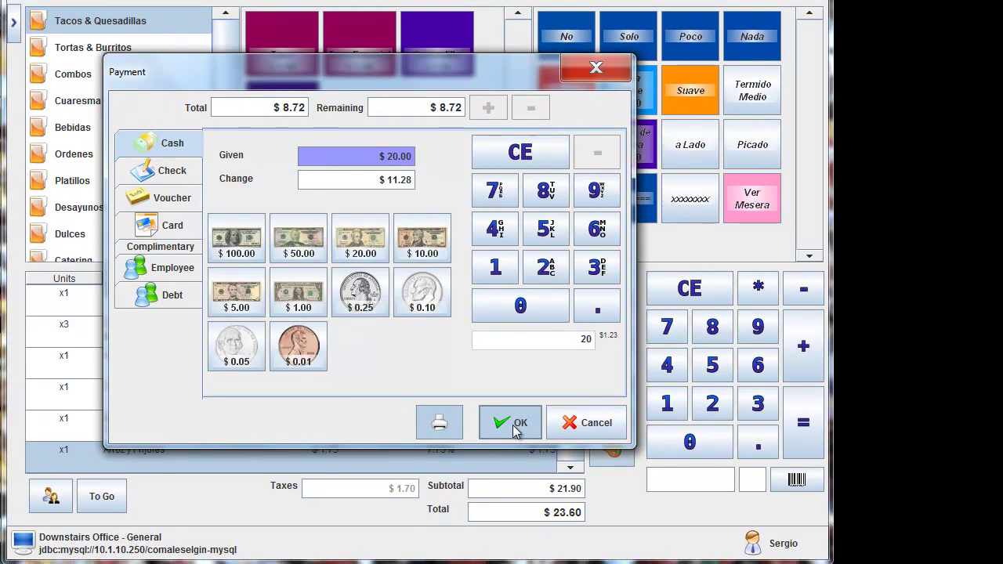
{"action": "left_click", "coordinate": [512, 456]}
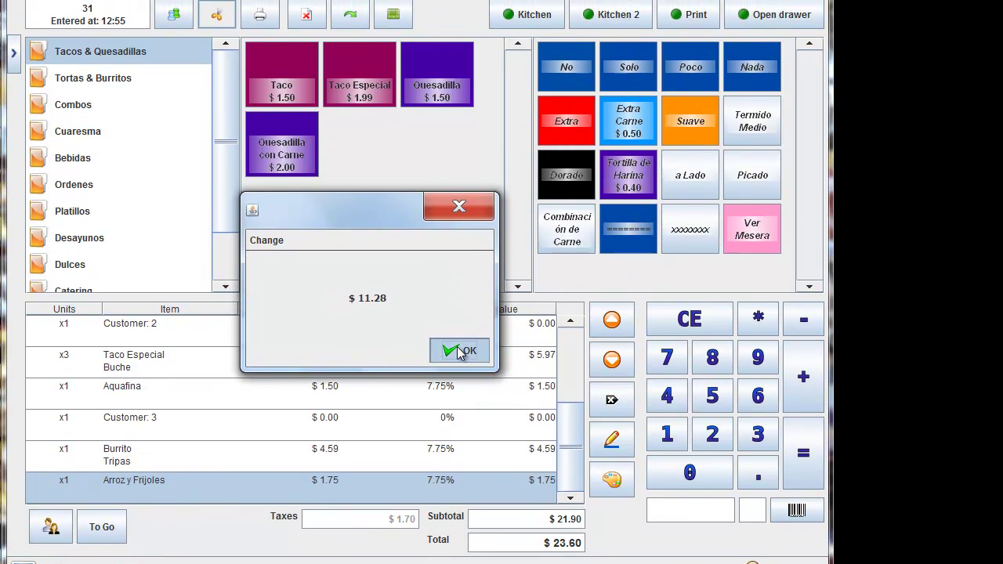
{"action": "left_click", "coordinate": [459, 350]}
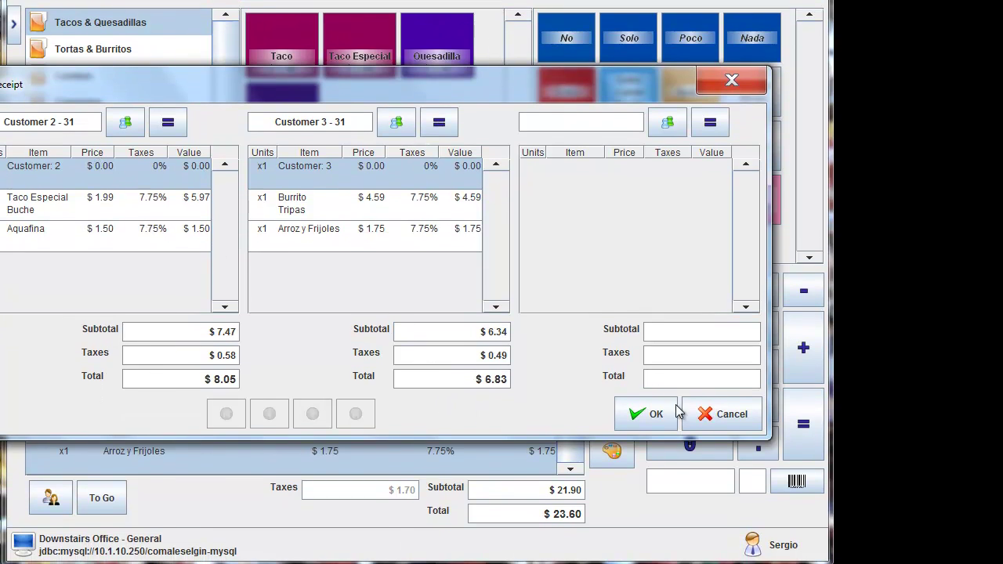
Step: Accept the split, open then close payment for $14.88, cancel a reopened split, and select Customer 2
{"action": "left_click", "coordinate": [644, 437]}
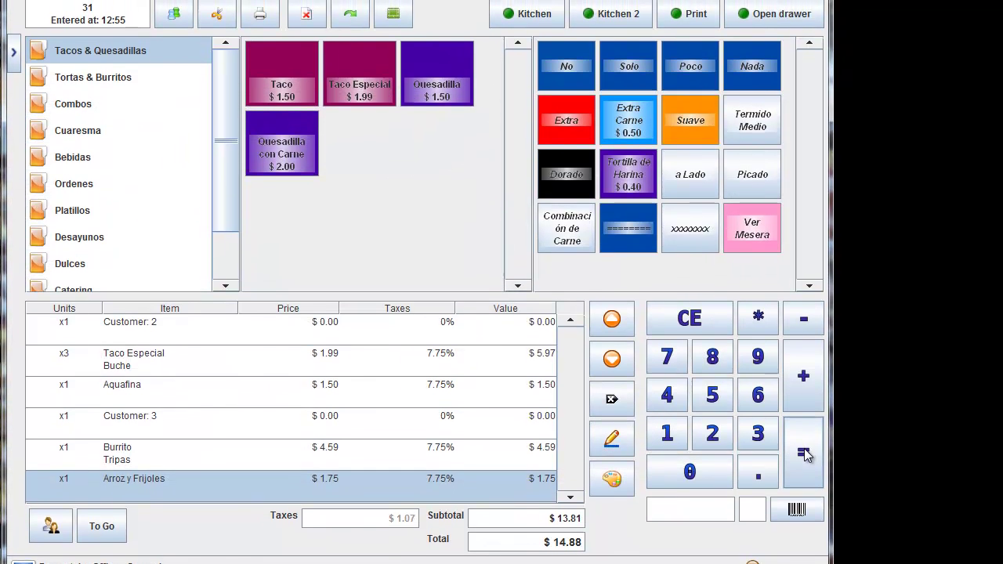
{"action": "left_click", "coordinate": [803, 453]}
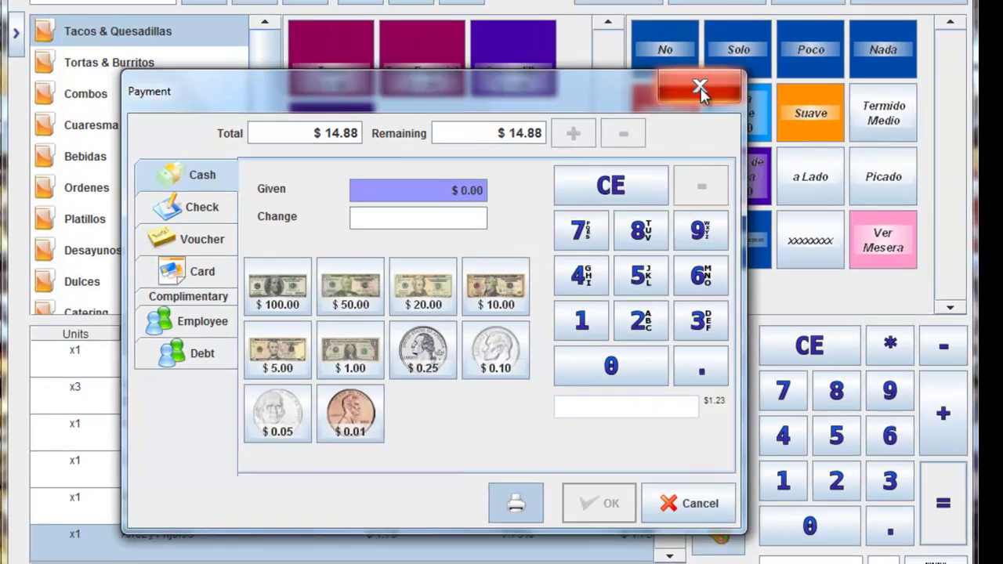
{"action": "left_click", "coordinate": [596, 98]}
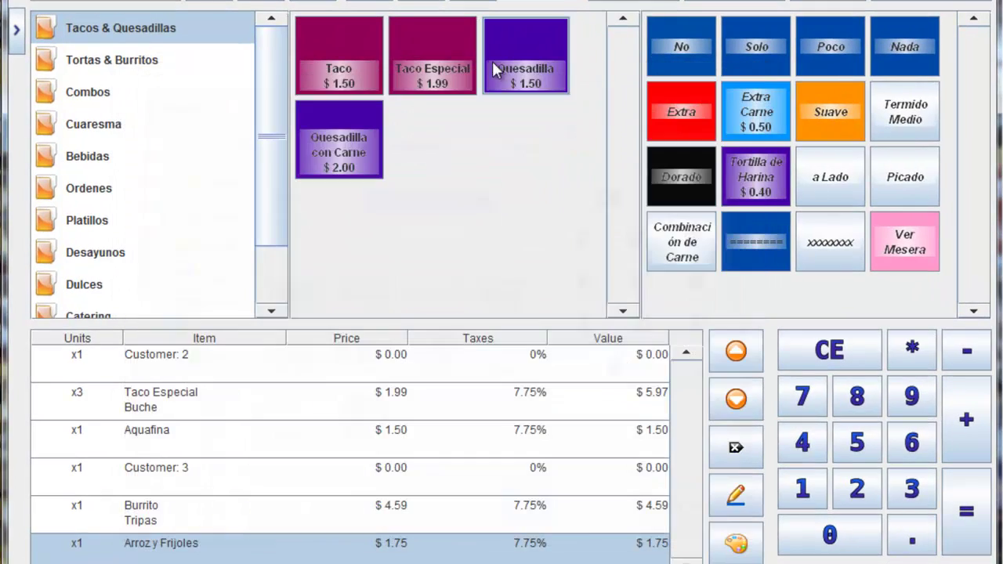
{"action": "left_click", "coordinate": [235, 2]}
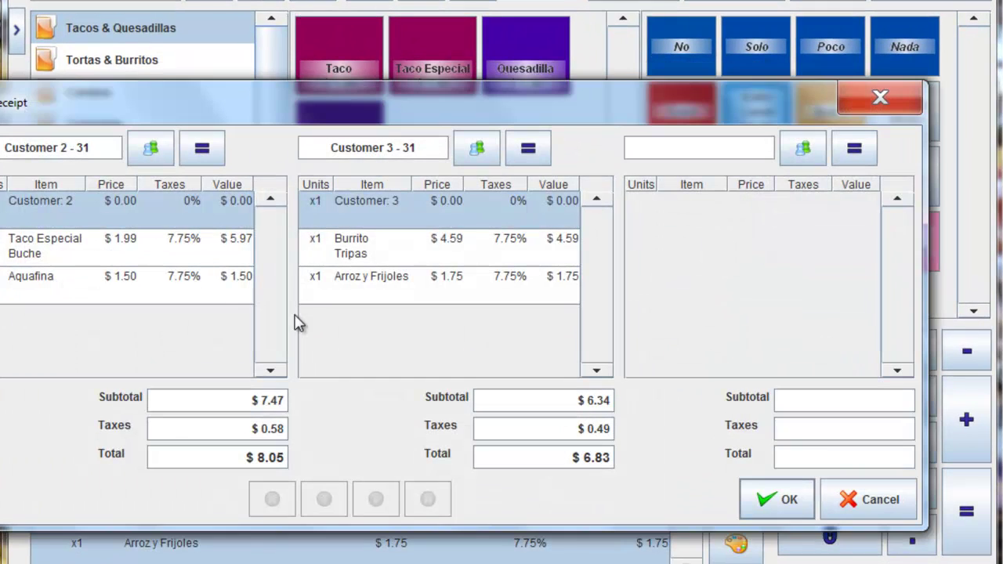
{"action": "left_click", "coordinate": [868, 501]}
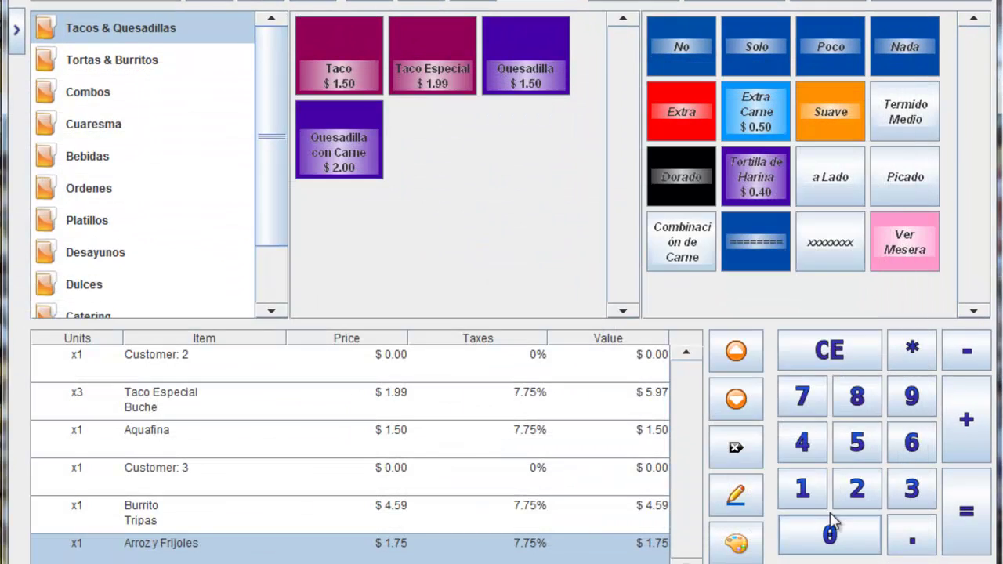
{"action": "left_click", "coordinate": [335, 376]}
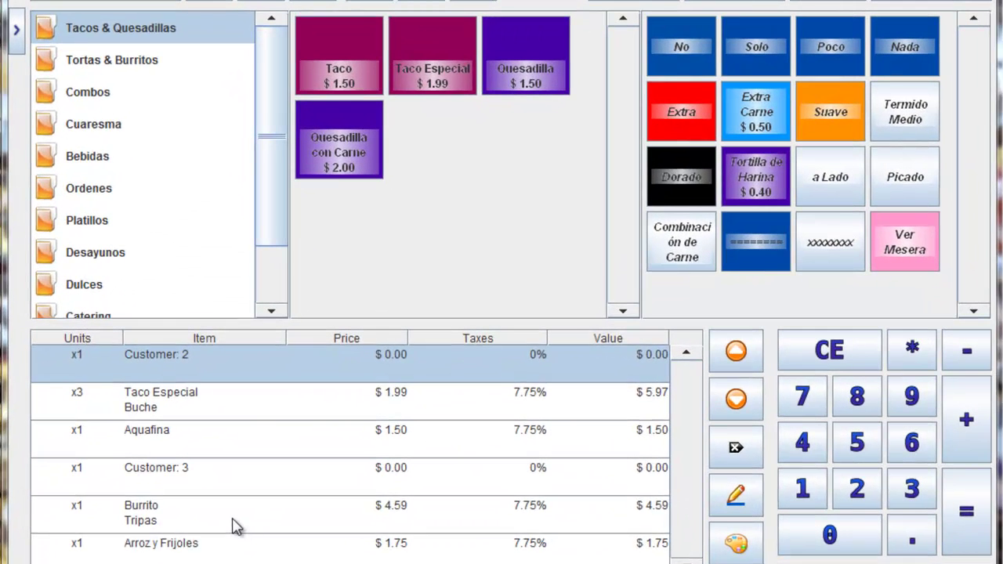
Step: Add a $0.00 Combinación de Carne Al Pastor line under Burrito Tripas
{"action": "left_click", "coordinate": [317, 451]}
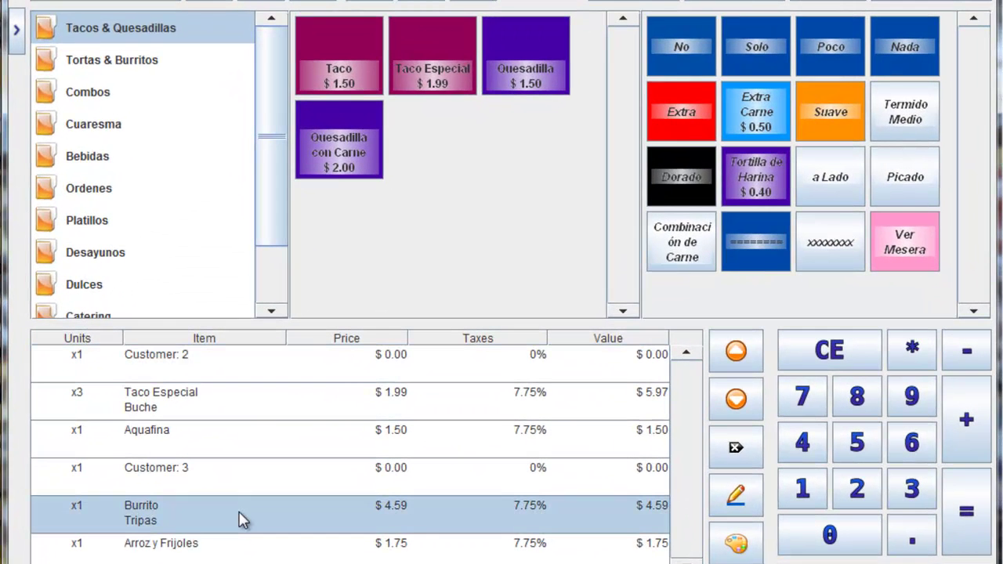
{"action": "left_click", "coordinate": [674, 247]}
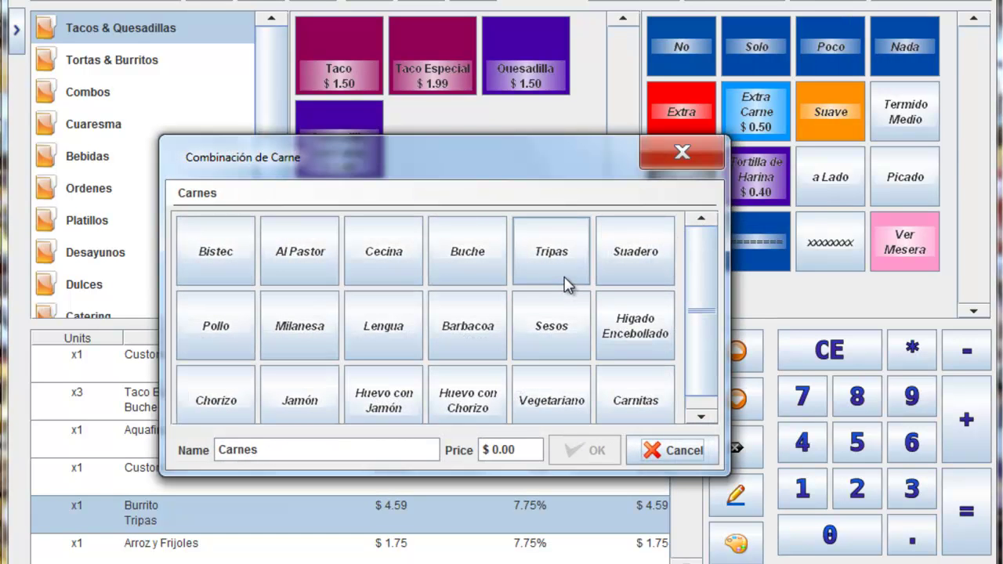
{"action": "left_click", "coordinate": [310, 268]}
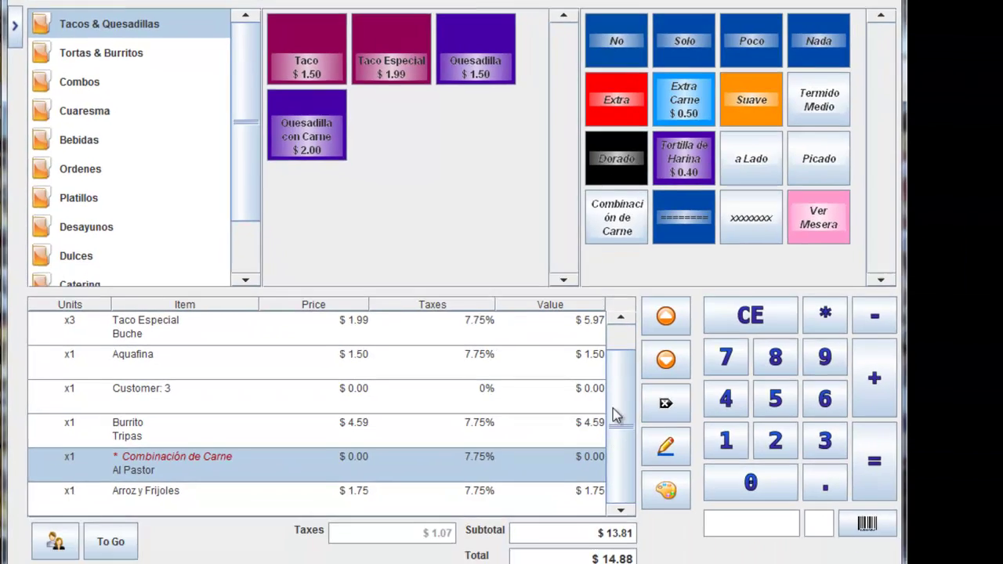
{"action": "scroll", "coordinate": [681, 416], "scroll_direction": "up", "scroll_amount": 1}
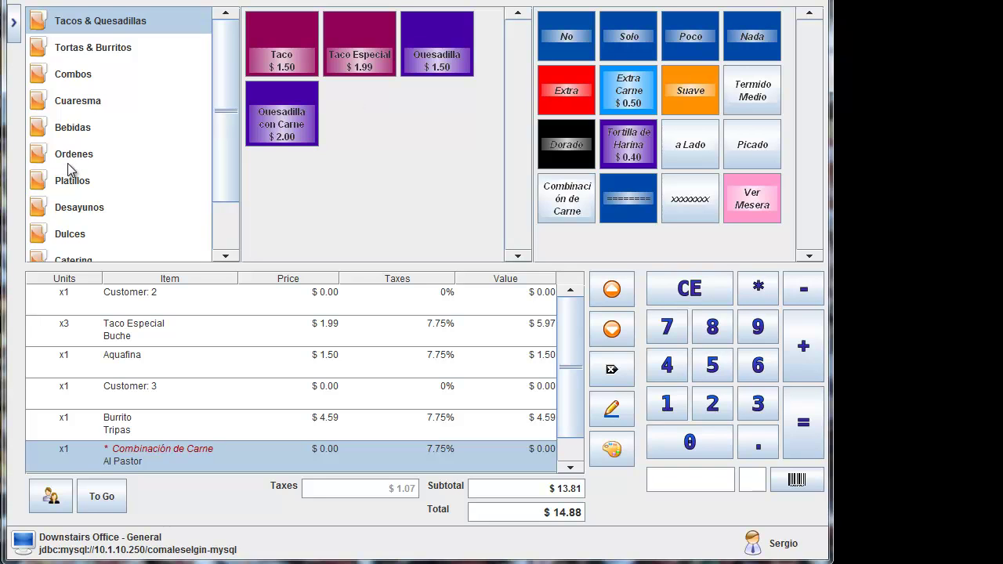
{"action": "left_click", "coordinate": [746, 204]}
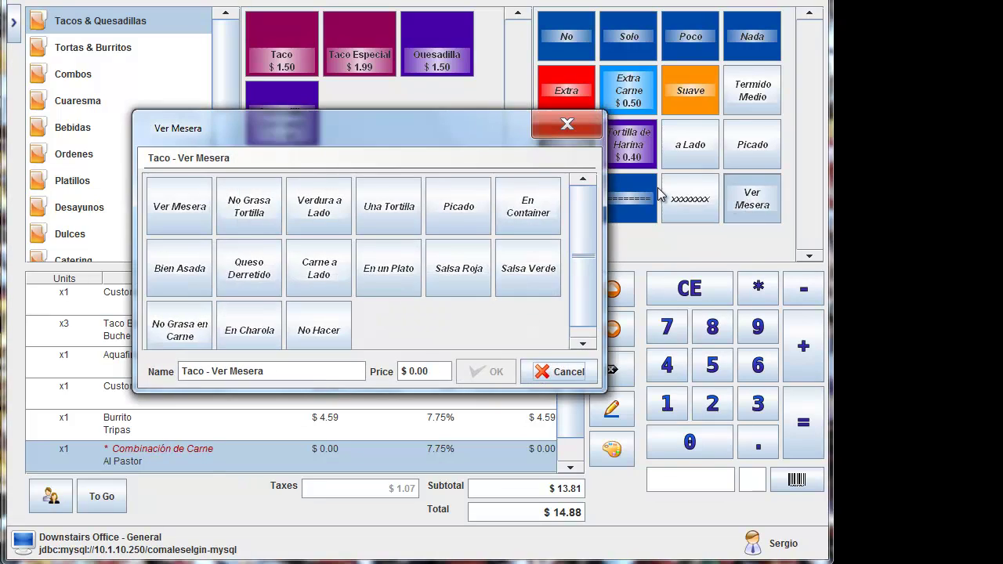
{"action": "left_click_drag", "start_coordinate": [414, 130], "coordinate": [579, 137]}
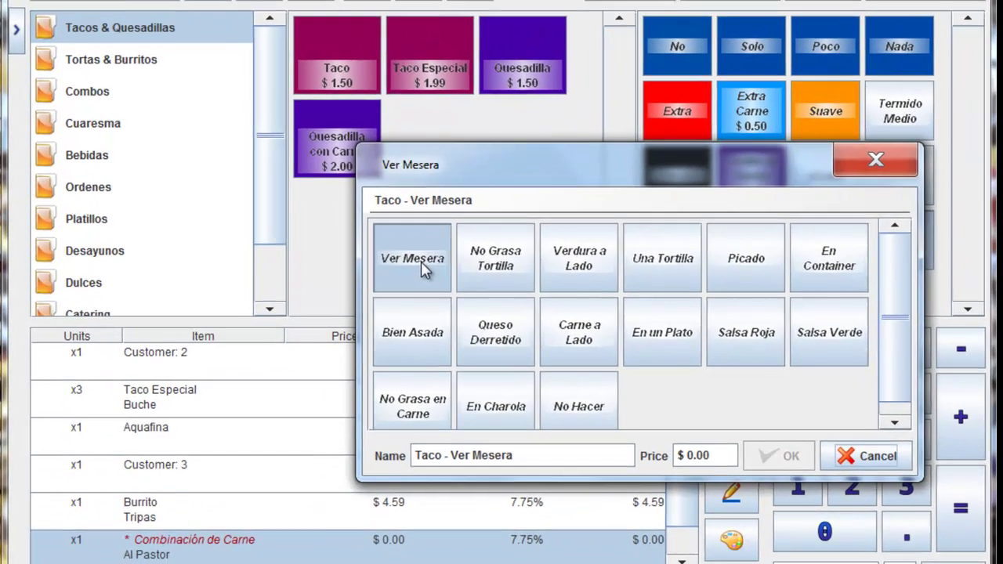
{"action": "left_click", "coordinate": [351, 222]}
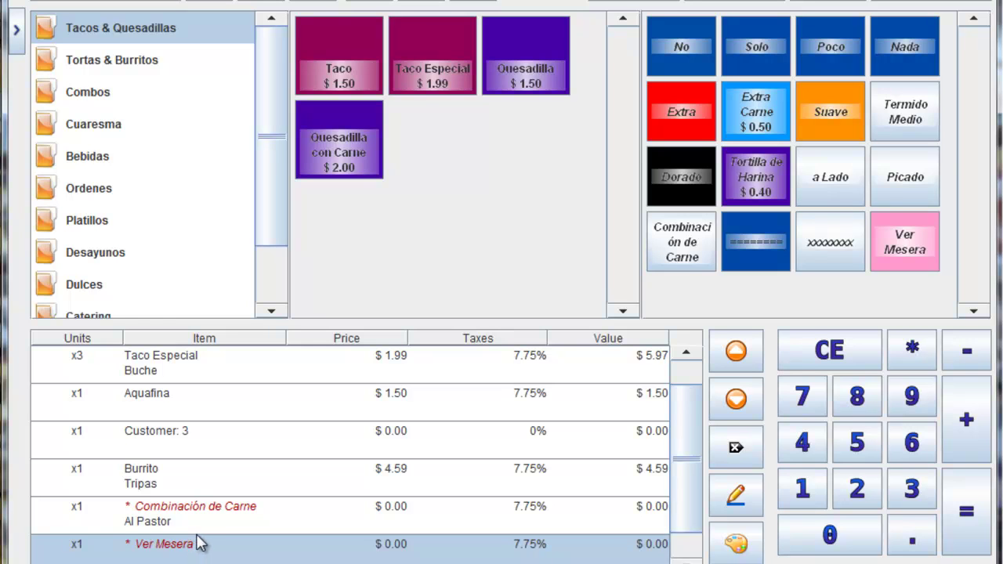
{"action": "left_click", "coordinate": [737, 449]}
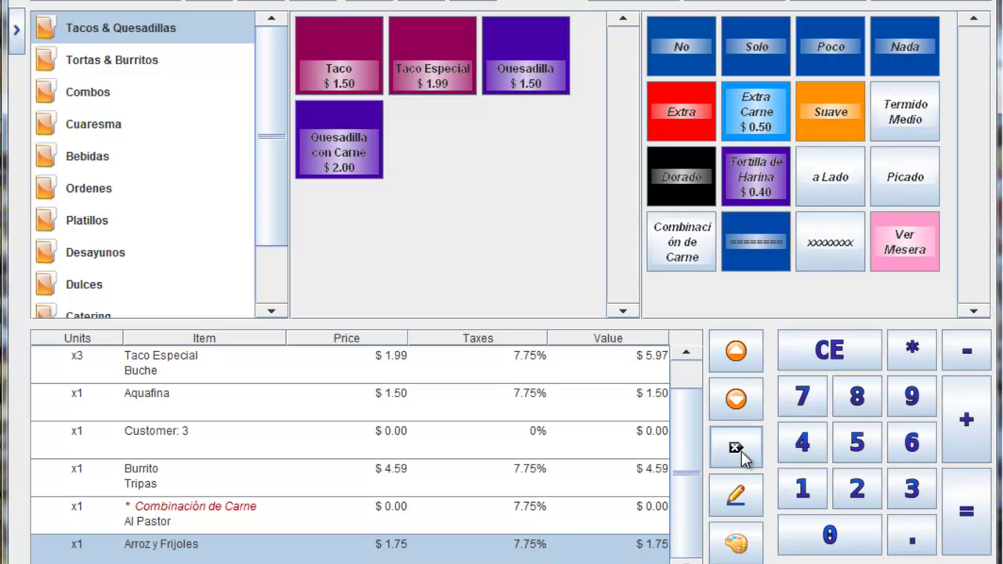
{"action": "left_click", "coordinate": [910, 249]}
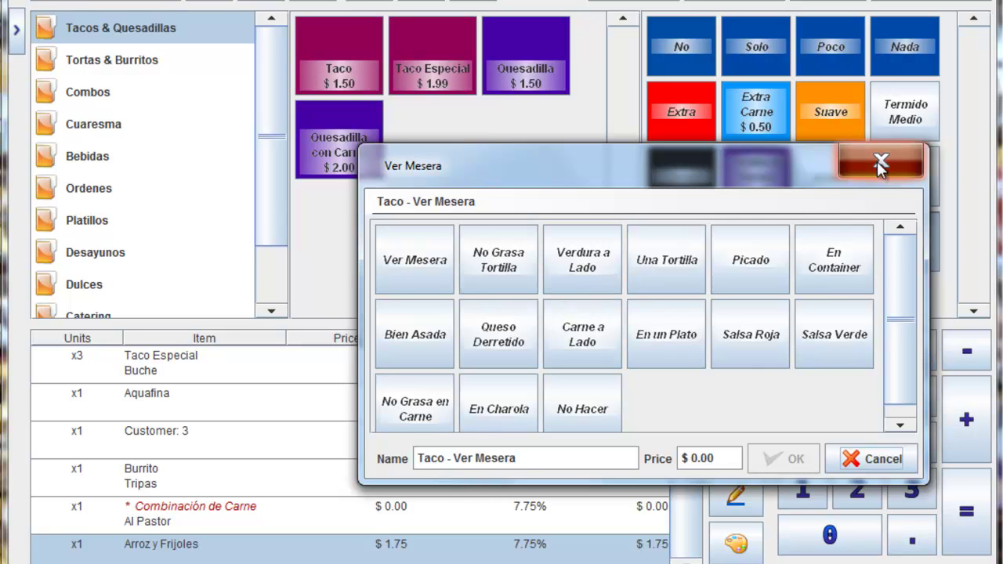
{"action": "left_click", "coordinate": [883, 161]}
Step: Browse Platillos and Desayunos, opening and closing the breakfast waiter-note options
{"action": "left_click", "coordinate": [103, 225]}
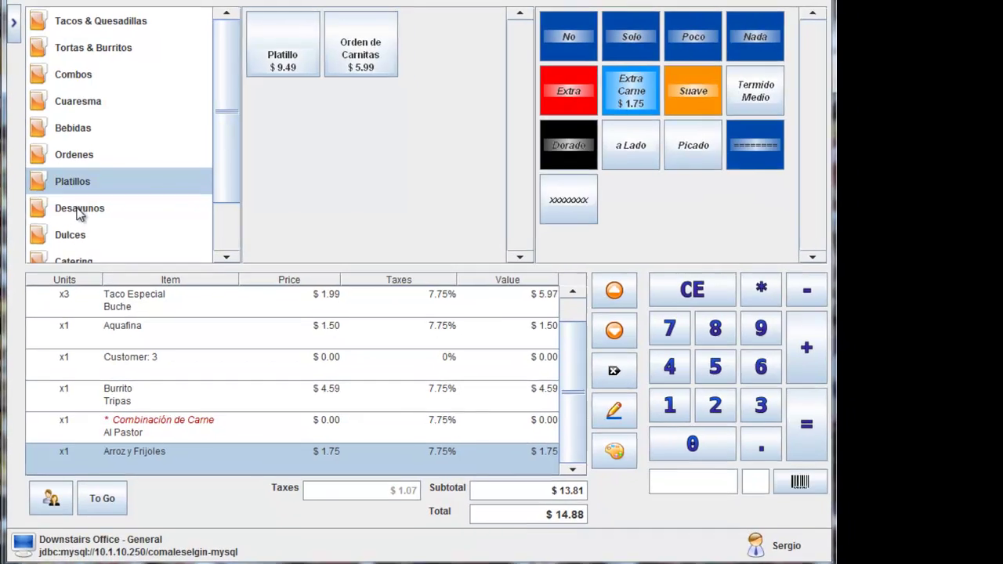
{"action": "left_click", "coordinate": [97, 252]}
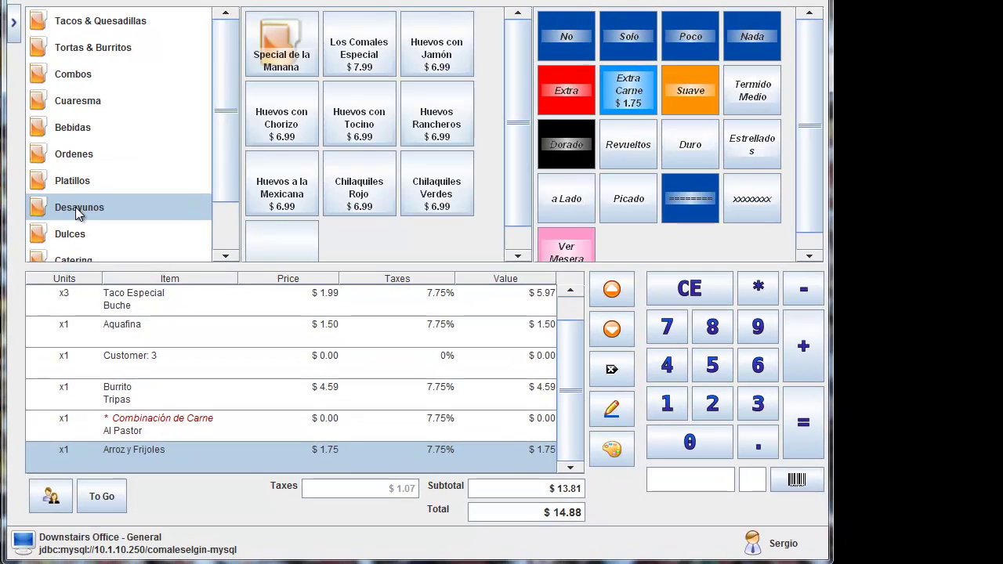
{"action": "left_click", "coordinate": [570, 243]}
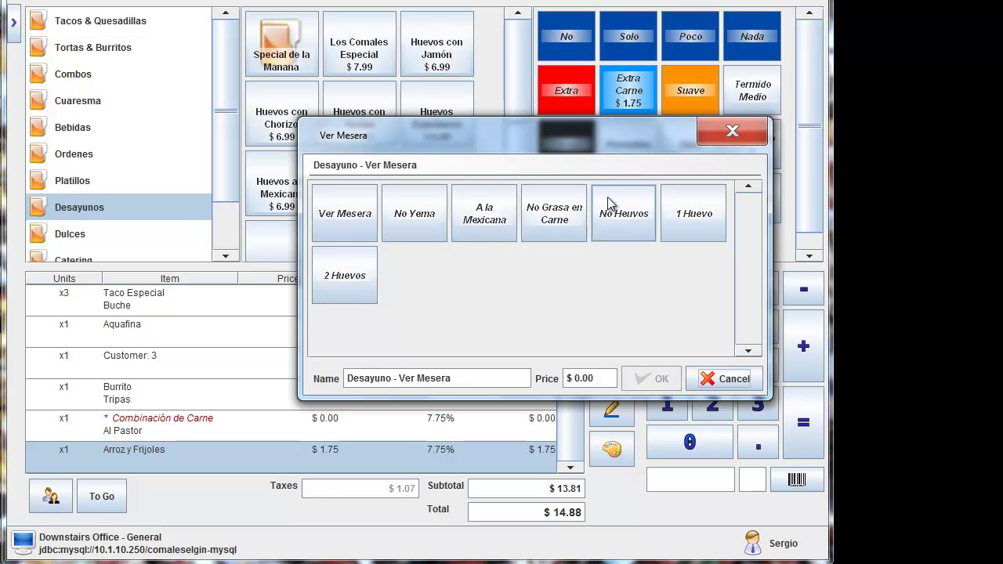
{"action": "left_click", "coordinate": [733, 133]}
Step: Go through Cuaresma and Combos to Tortas & Burritos, then cancel the torta waiter-note options
{"action": "left_click", "coordinate": [93, 104]}
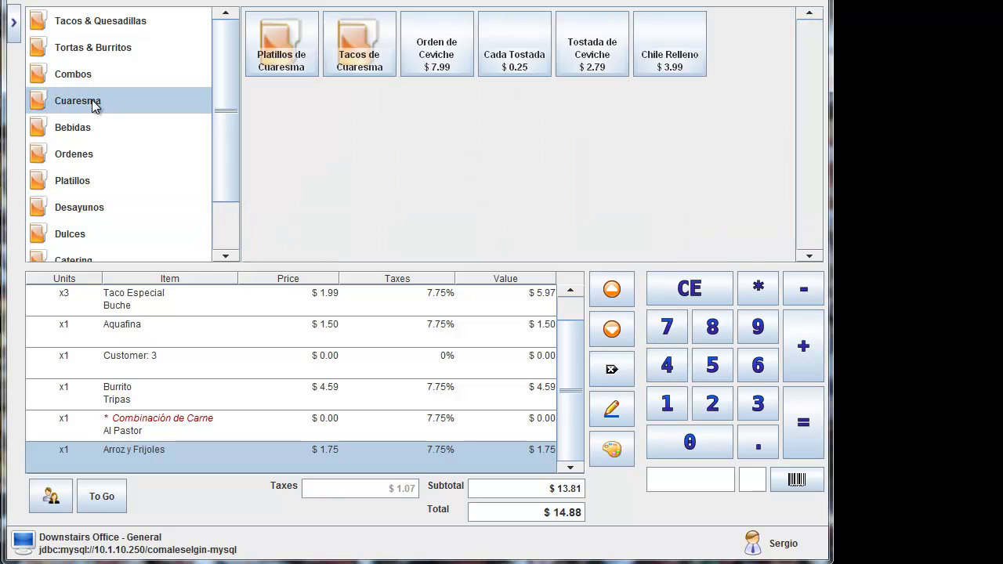
{"action": "left_click", "coordinate": [78, 75]}
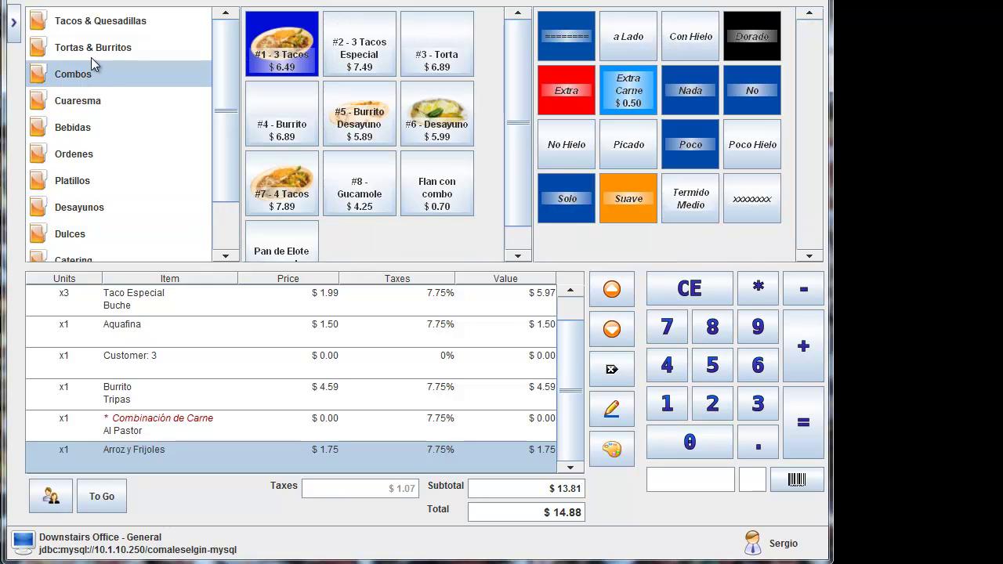
{"action": "left_click", "coordinate": [101, 52]}
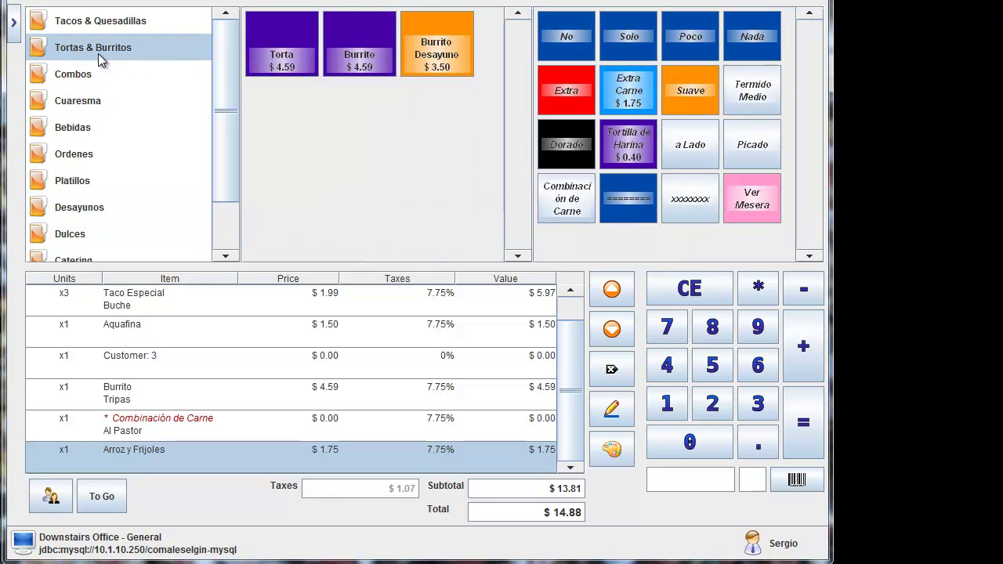
{"action": "left_click", "coordinate": [757, 196]}
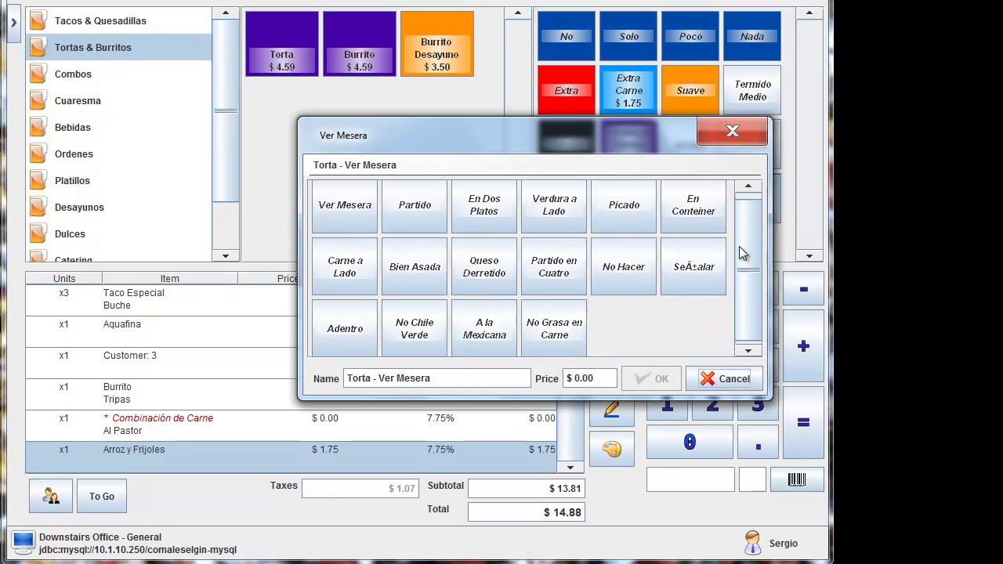
{"action": "left_click", "coordinate": [726, 378]}
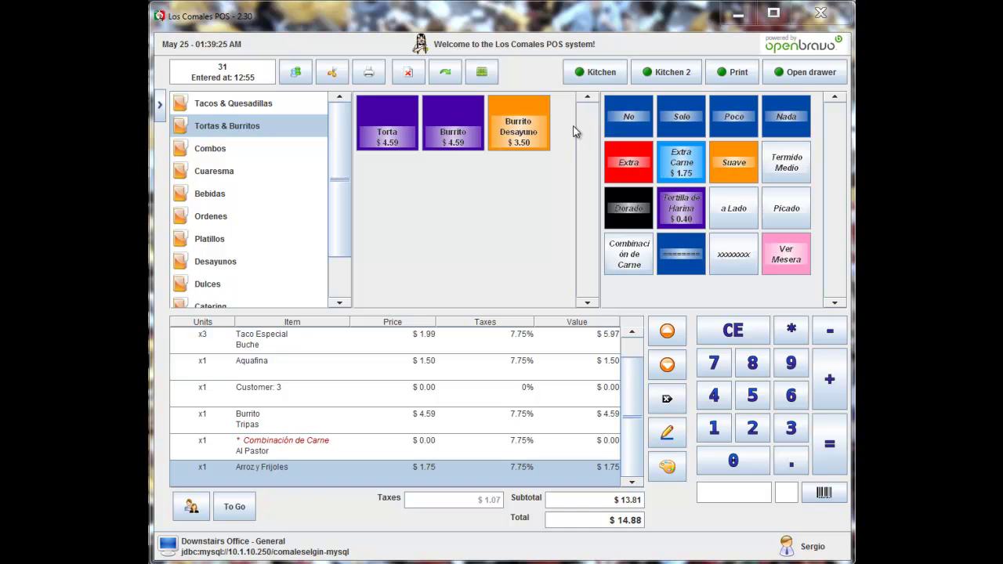
{"action": "left_click", "coordinate": [482, 71]}
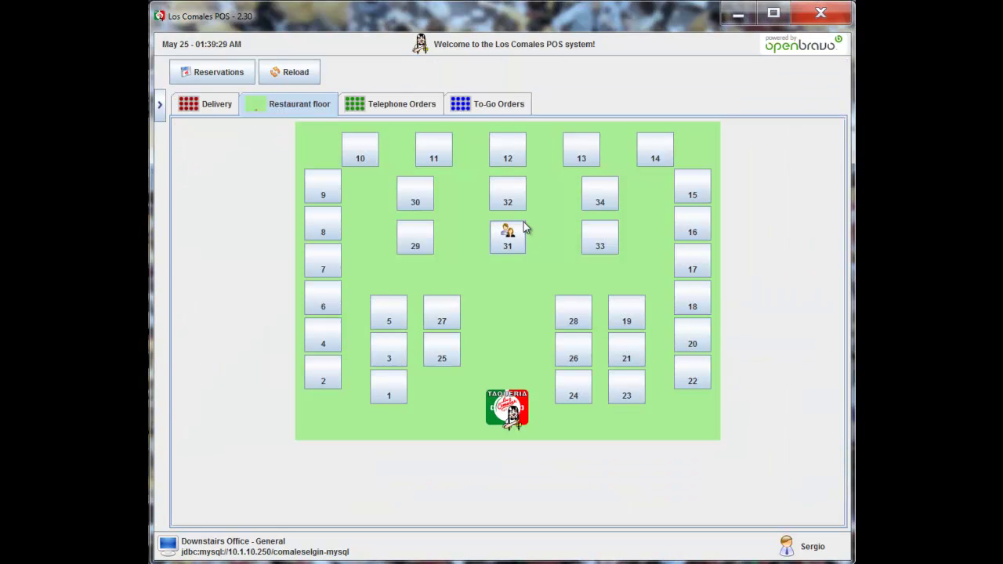
{"action": "left_click", "coordinate": [400, 108]}
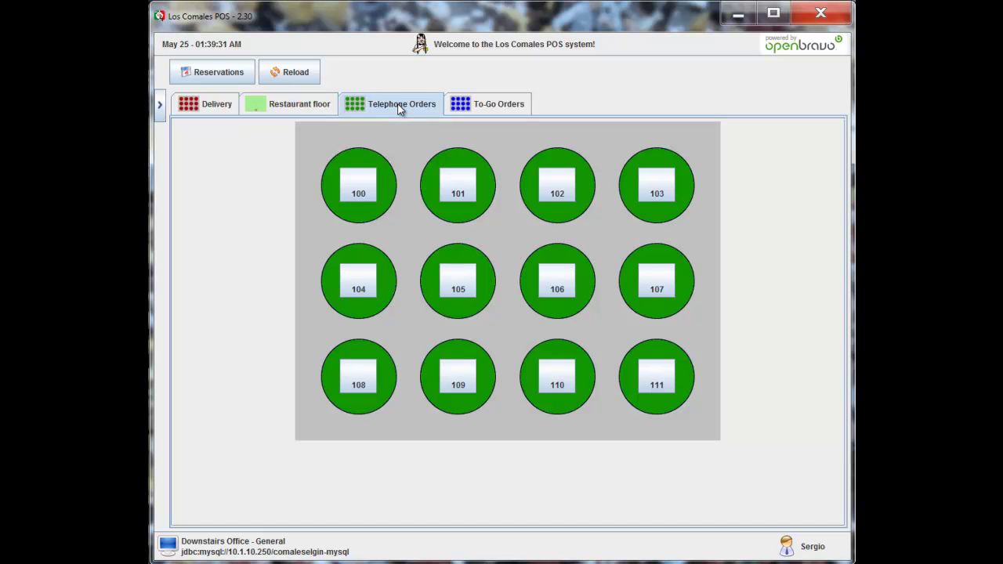
{"action": "left_click", "coordinate": [320, 114]}
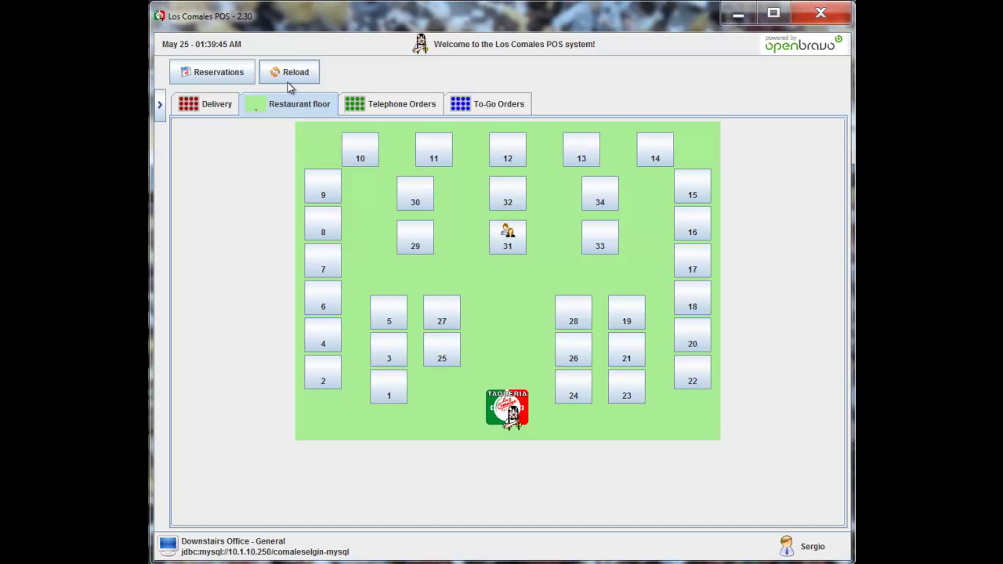
{"action": "left_click", "coordinate": [506, 237]}
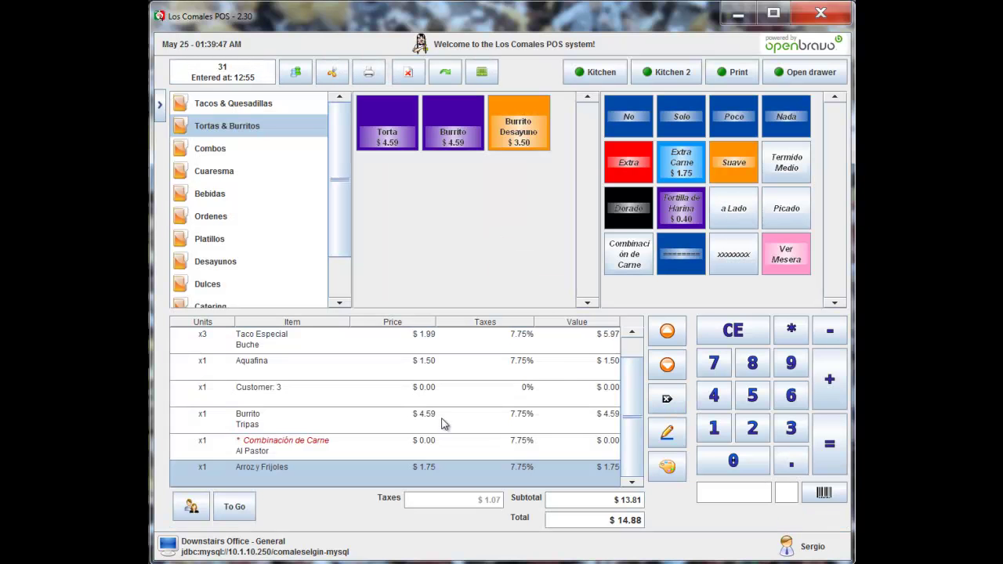
{"action": "scroll", "coordinate": [637, 396], "scroll_direction": "up", "scroll_amount": 1}
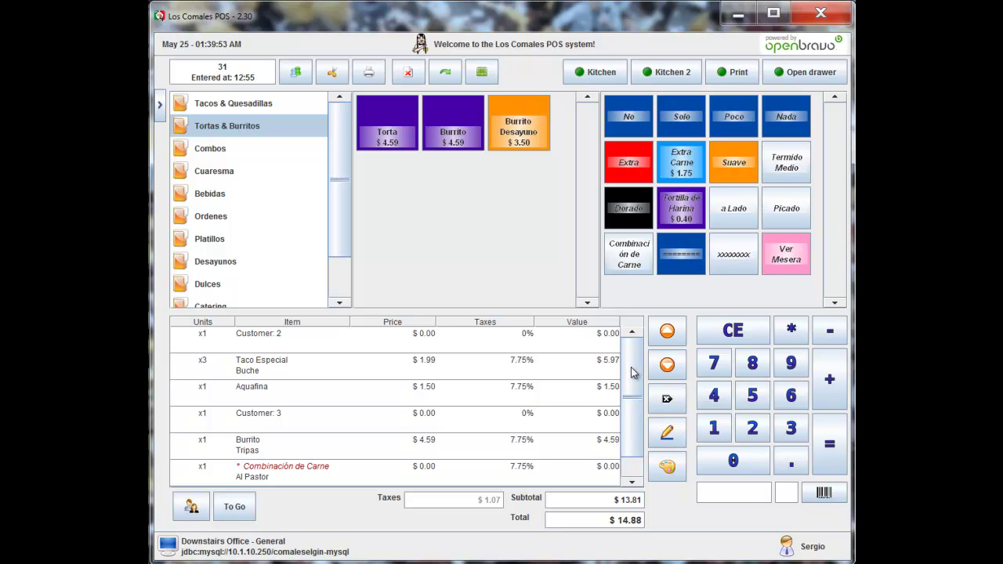
Step: From the table layout's Delivery tab, open the $62.92 order for table 301
{"action": "left_click", "coordinate": [481, 71]}
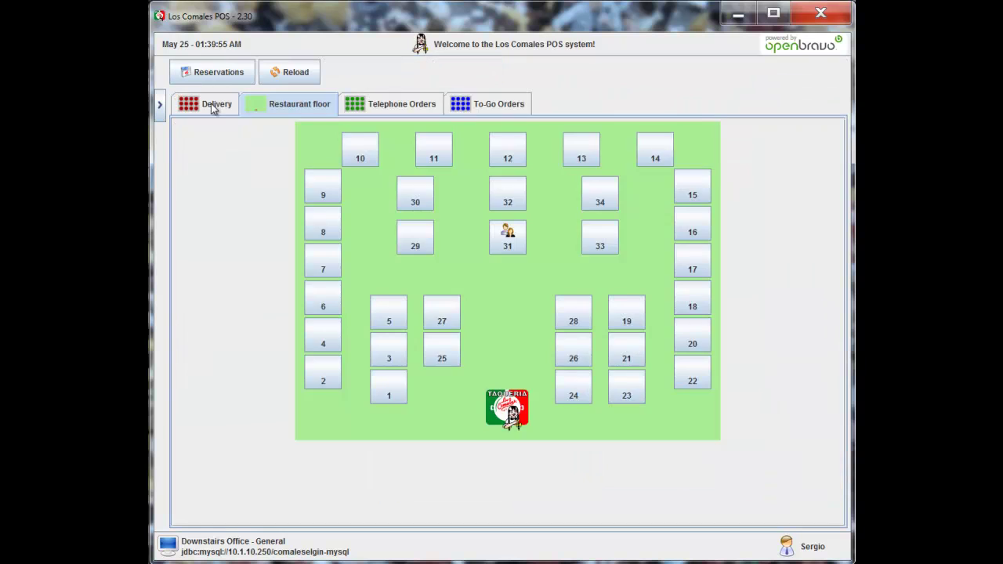
{"action": "left_click", "coordinate": [212, 105]}
{"action": "left_click", "coordinate": [478, 192]}
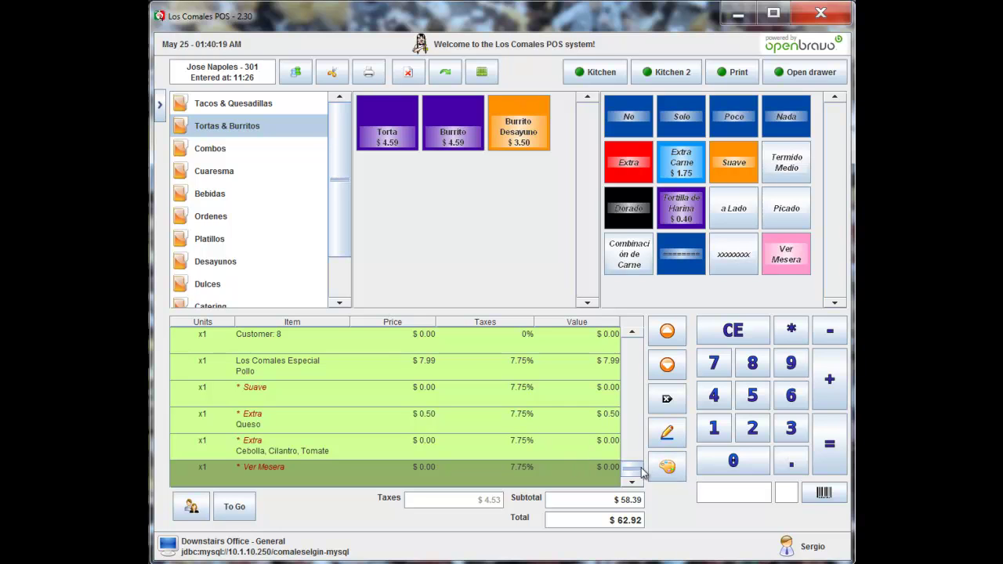
{"action": "left_click_drag", "start_coordinate": [632, 468], "coordinate": [633, 344]}
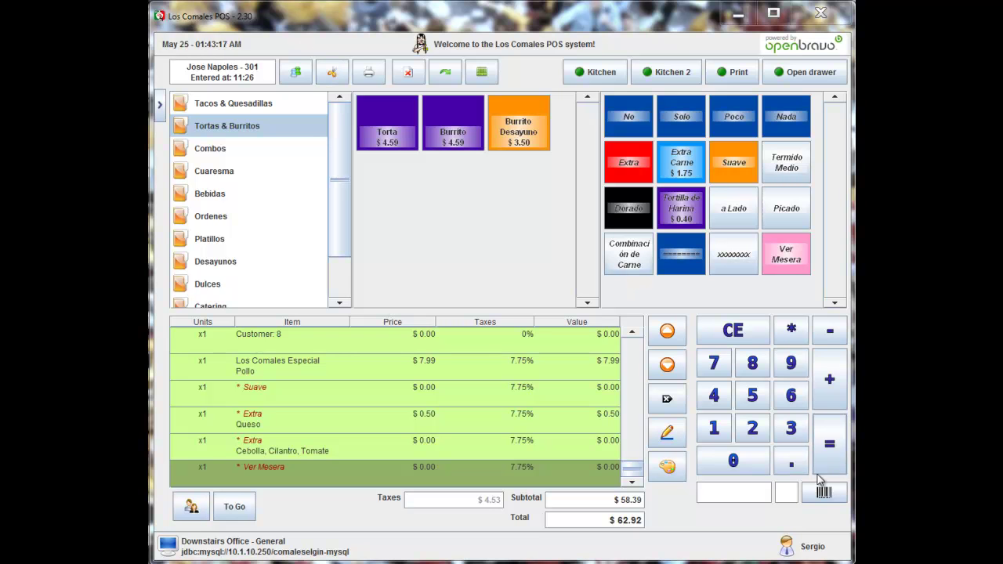
{"action": "left_click", "coordinate": [838, 454]}
{"action": "left_click", "coordinate": [657, 456]}
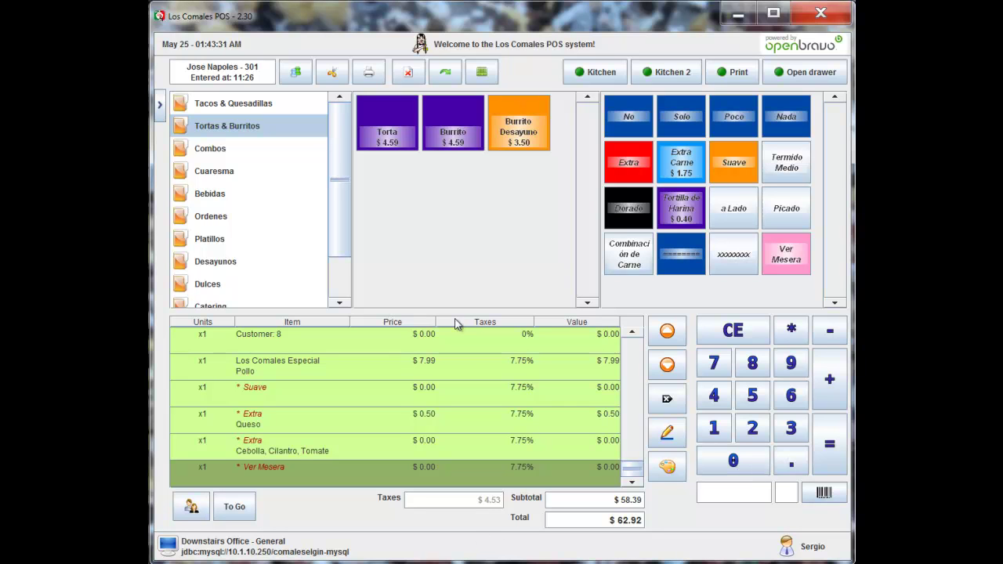
Step: Return to the restaurant floor map and open table 31's order
{"action": "left_click", "coordinate": [485, 74]}
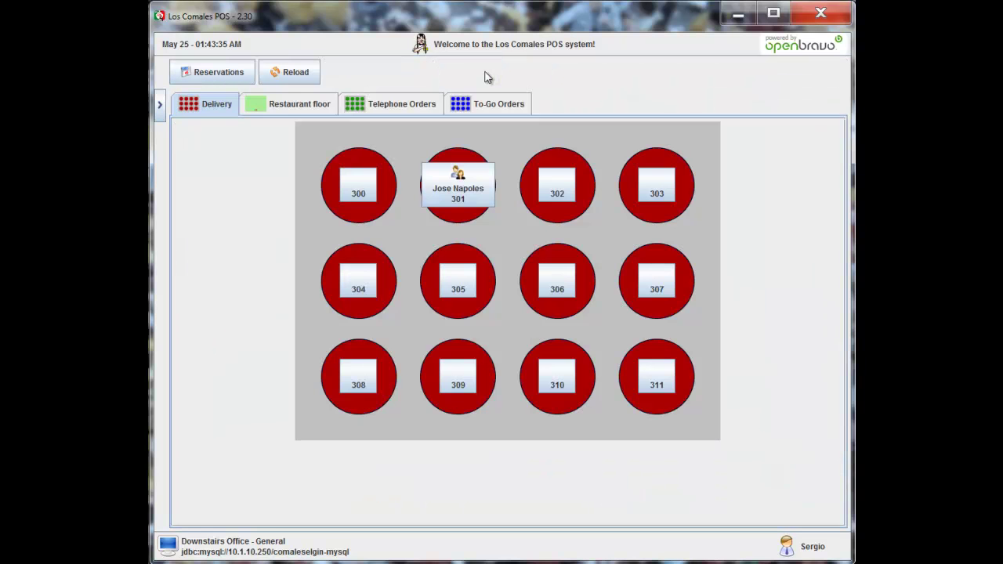
{"action": "left_click", "coordinate": [294, 109]}
{"action": "left_click", "coordinate": [506, 239]}
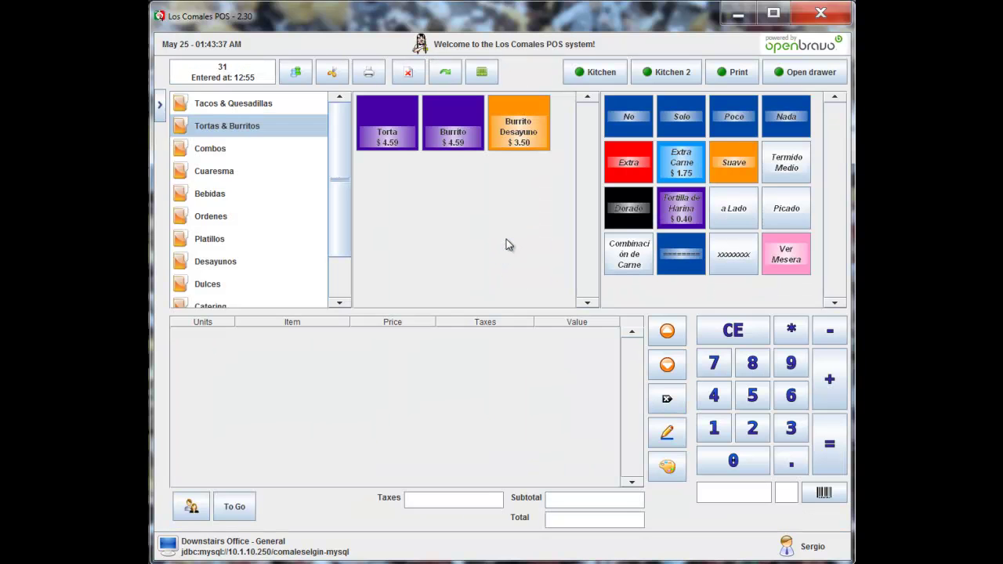
Step: Add a Taco Bistec and a Taco Especial Bistec from Tacos & Quesadillas
{"action": "left_click", "coordinate": [268, 106]}
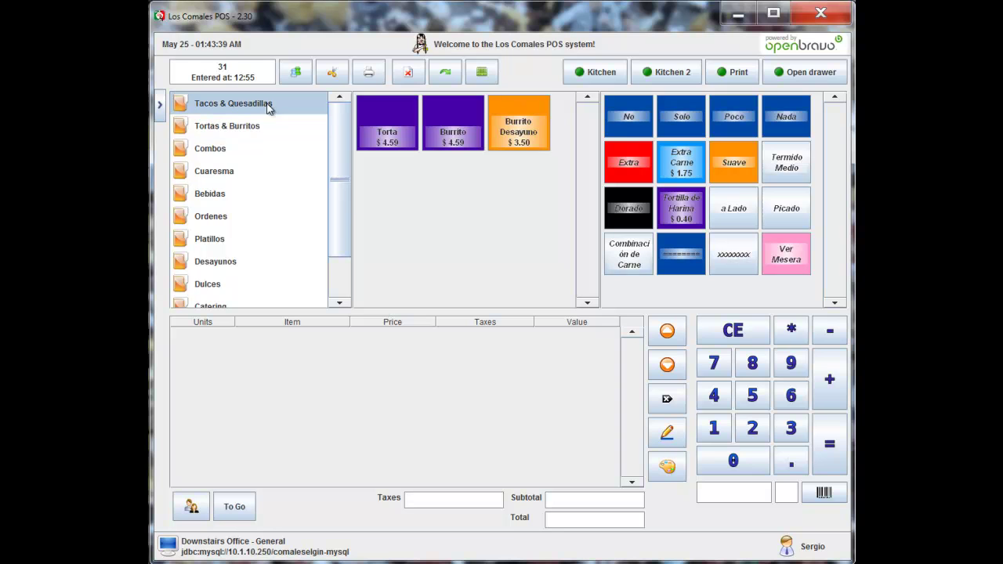
{"action": "left_click", "coordinate": [397, 133]}
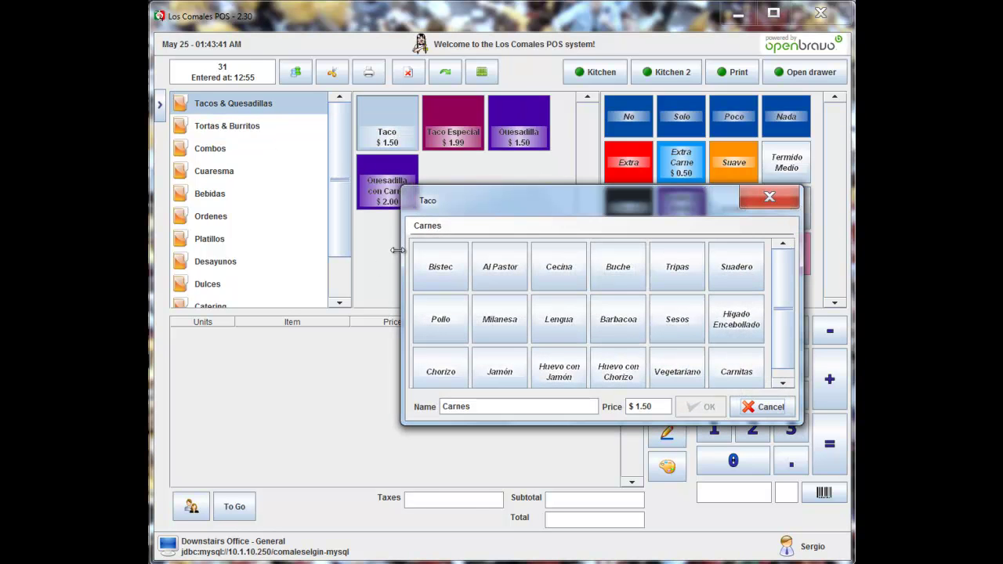
{"action": "left_click", "coordinate": [444, 267]}
{"action": "left_click", "coordinate": [445, 145]}
{"action": "left_click", "coordinate": [436, 268]}
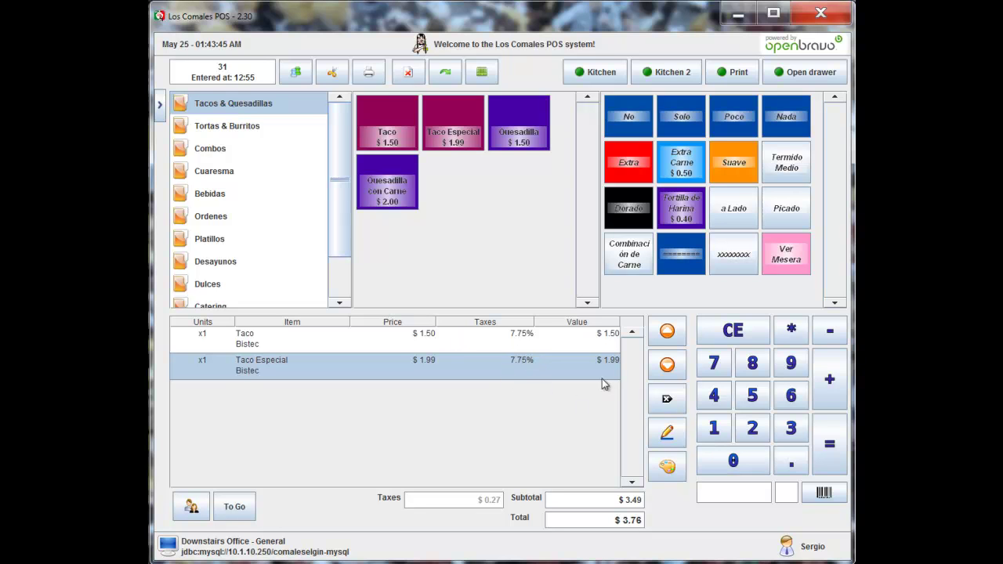
Step: Delete both taco lines from ticket 31 and start a new Taco
{"action": "left_click", "coordinate": [667, 398]}
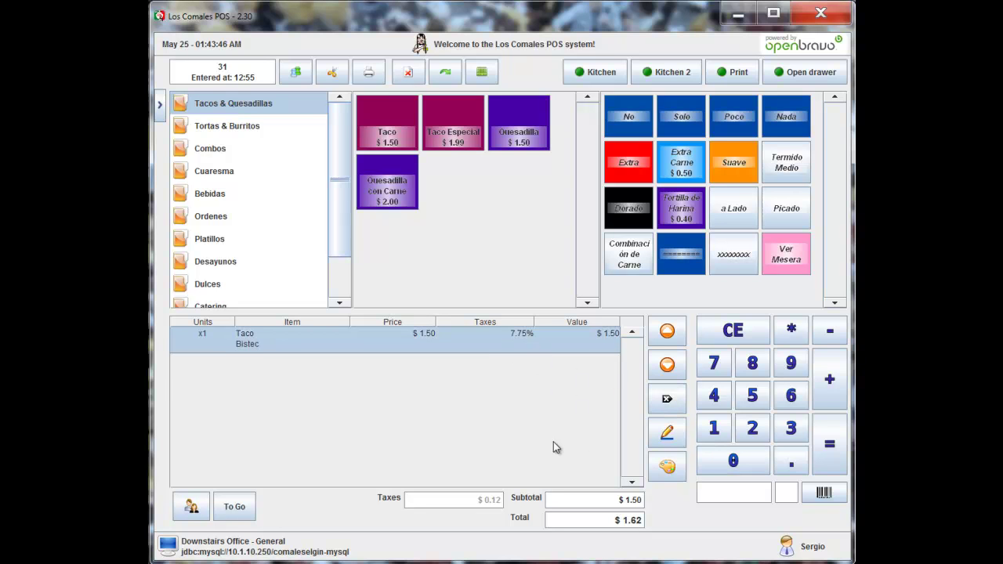
{"action": "left_click", "coordinate": [667, 398]}
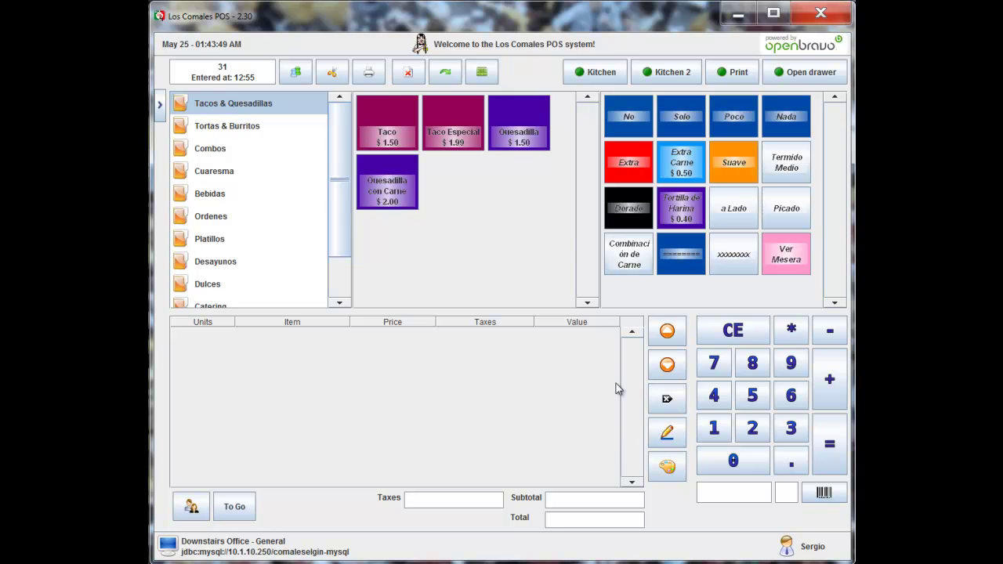
{"action": "left_click", "coordinate": [383, 139]}
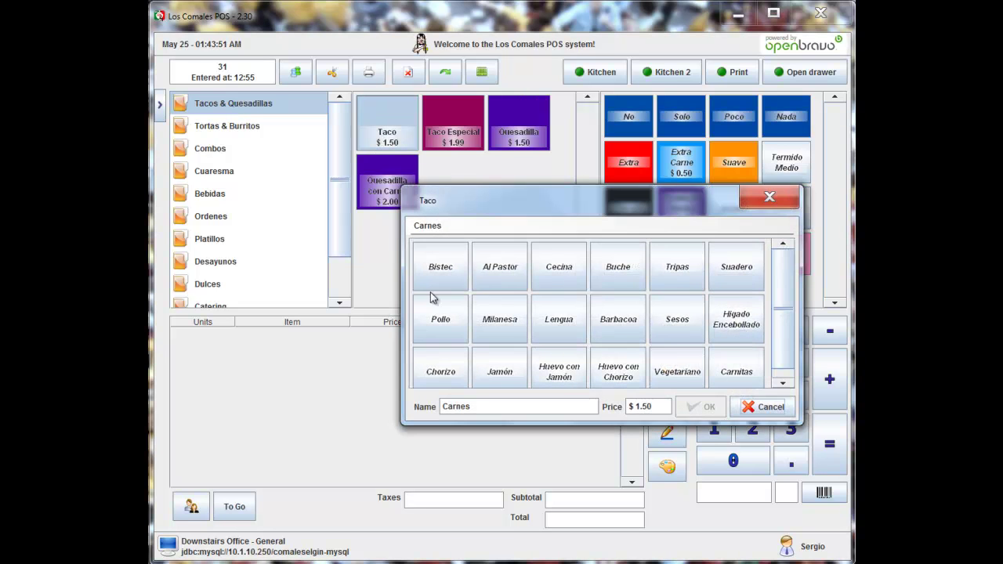
Step: Choose Bistec for the taco, send it to the kitchen, and reopen table 31
{"action": "left_click", "coordinate": [444, 262]}
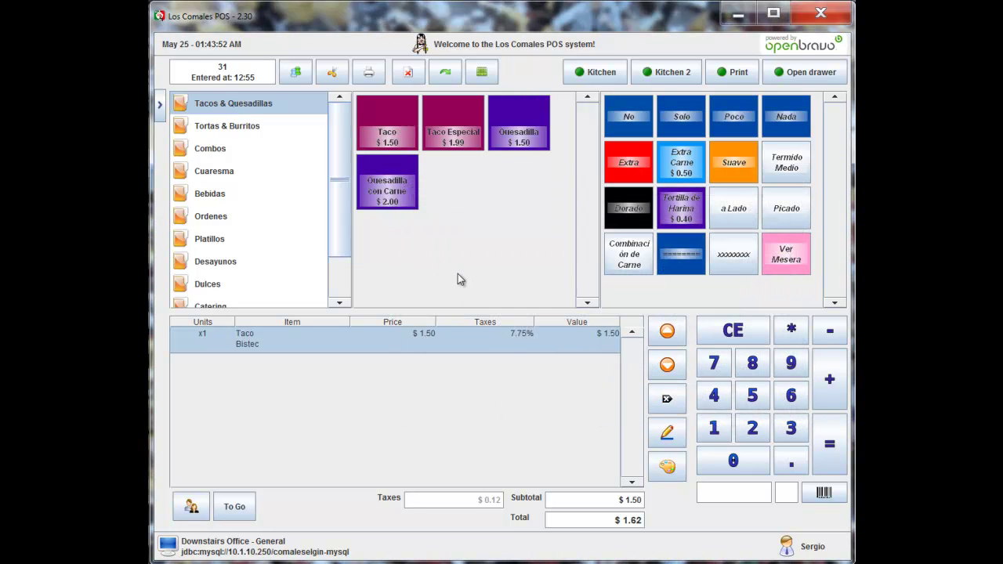
{"action": "left_click", "coordinate": [601, 72]}
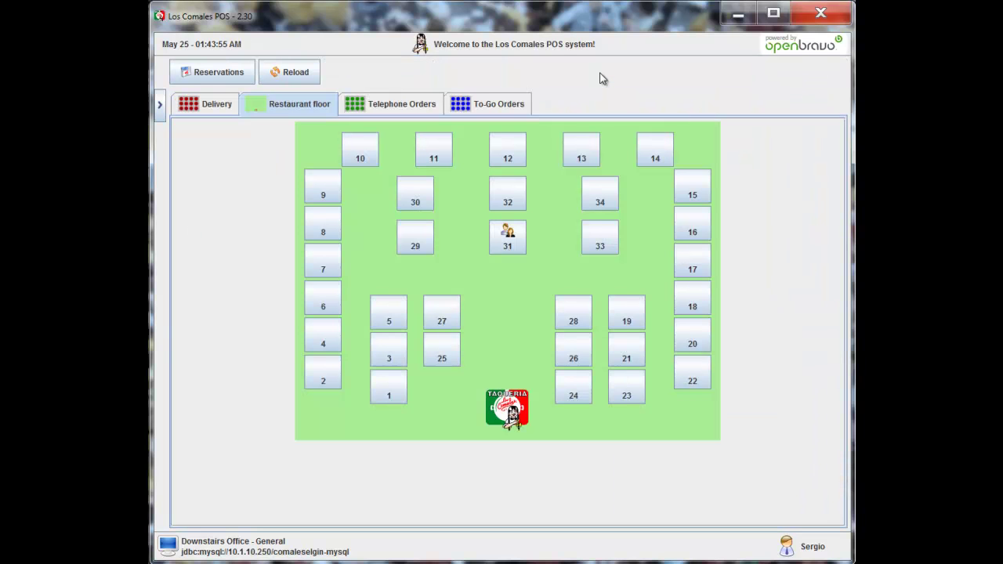
{"action": "left_click", "coordinate": [510, 248]}
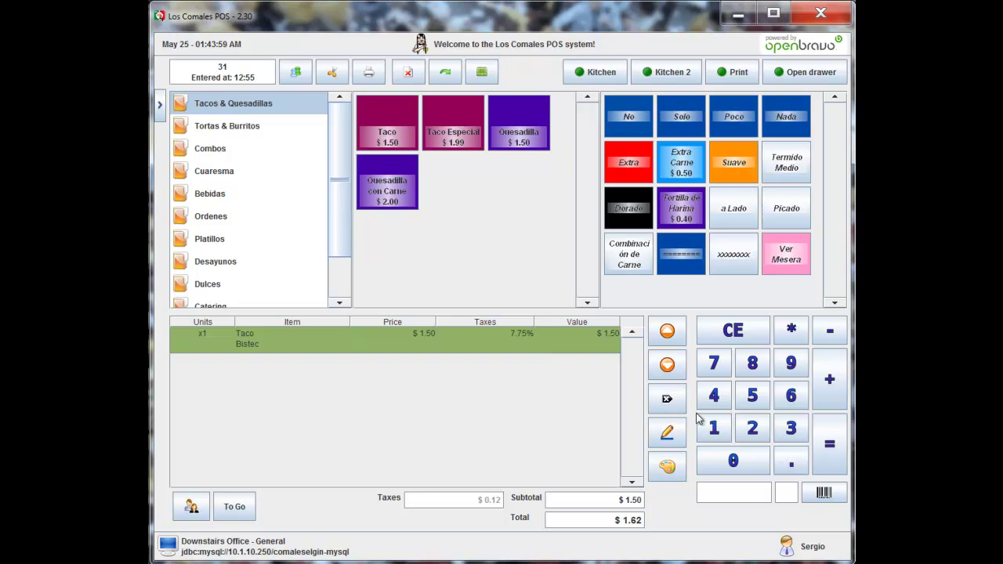
Step: Void the Taco Bistec line with the reason Otro motivo
{"action": "left_click", "coordinate": [667, 400]}
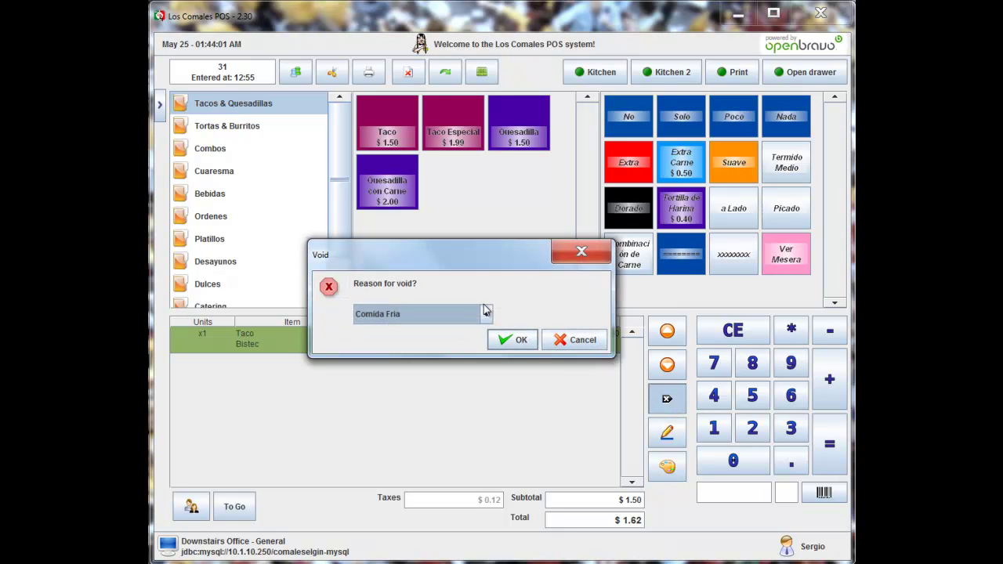
{"action": "left_click", "coordinate": [487, 313]}
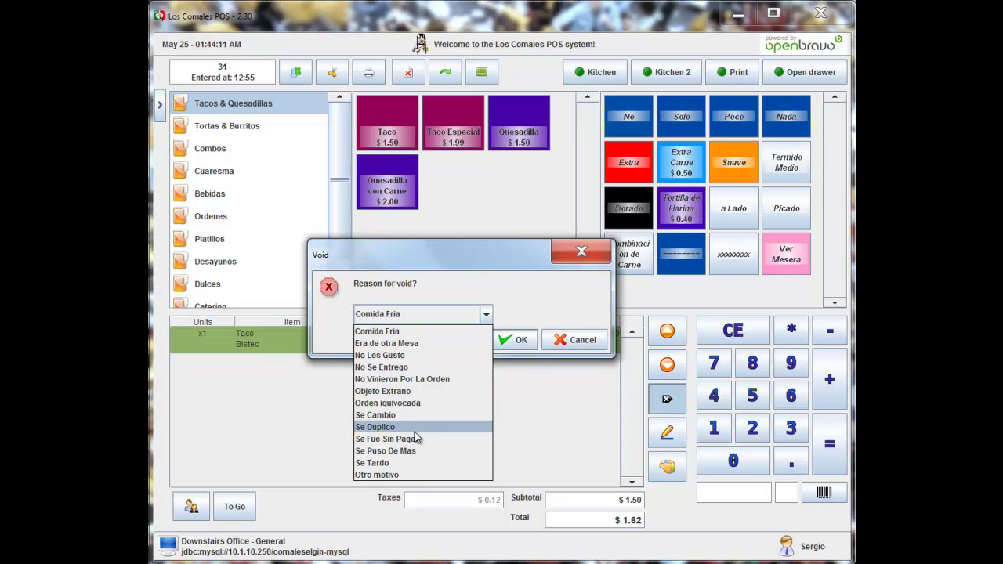
{"action": "left_click", "coordinate": [384, 475]}
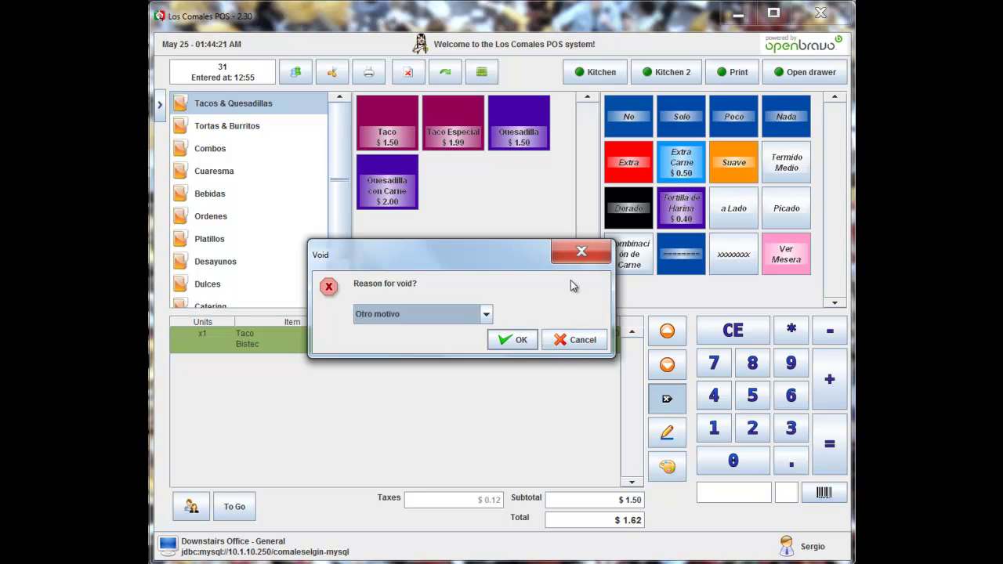
{"action": "left_click", "coordinate": [511, 340]}
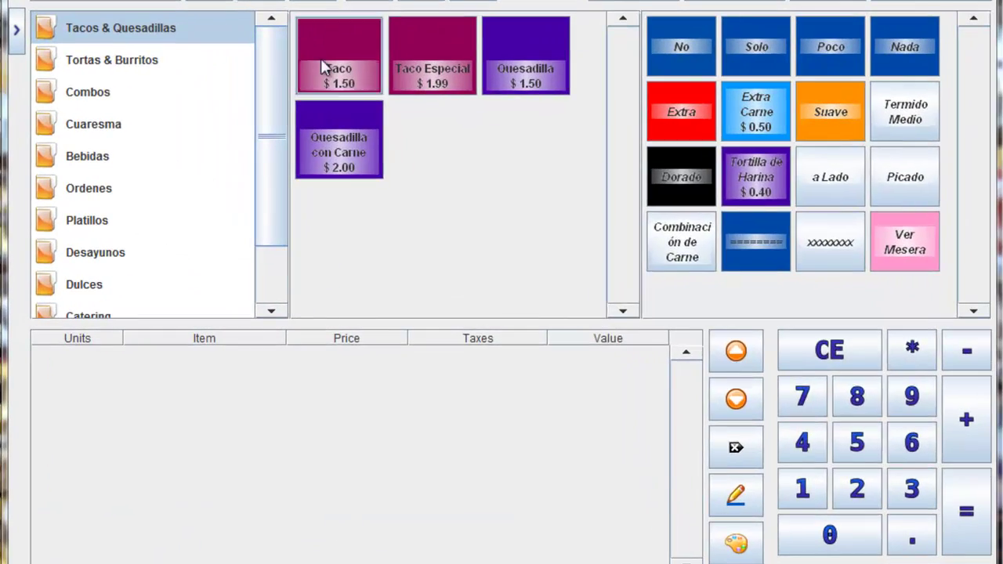
Step: Add a Taco Al Pastor to ticket 31 and start payment
{"action": "left_click", "coordinate": [377, 131]}
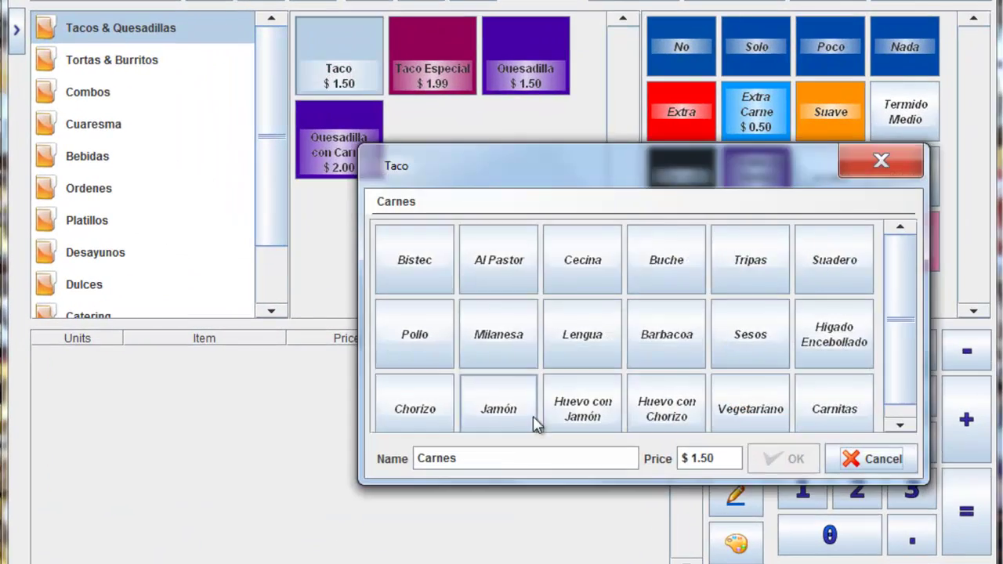
{"action": "left_click", "coordinate": [499, 267]}
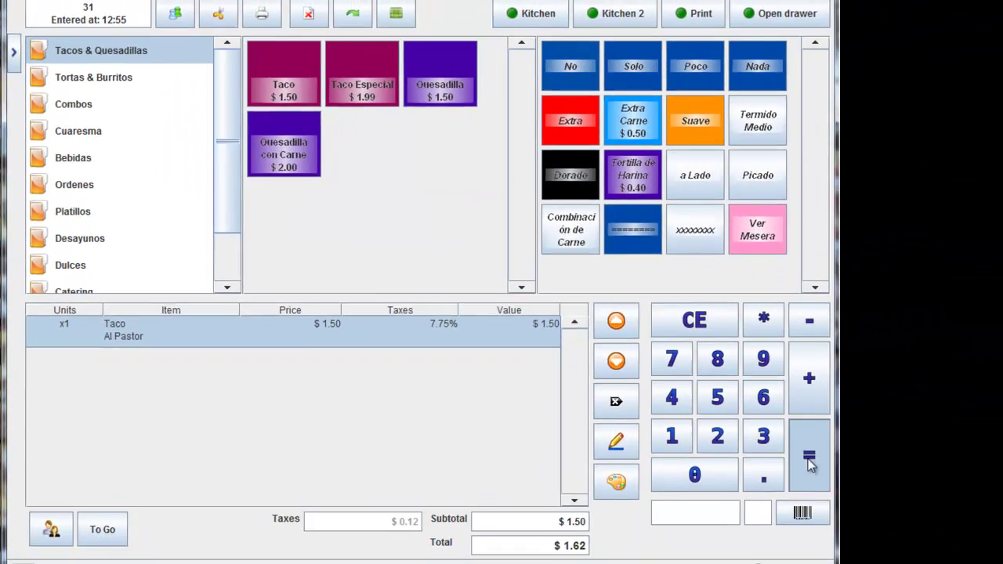
{"action": "left_click", "coordinate": [809, 462]}
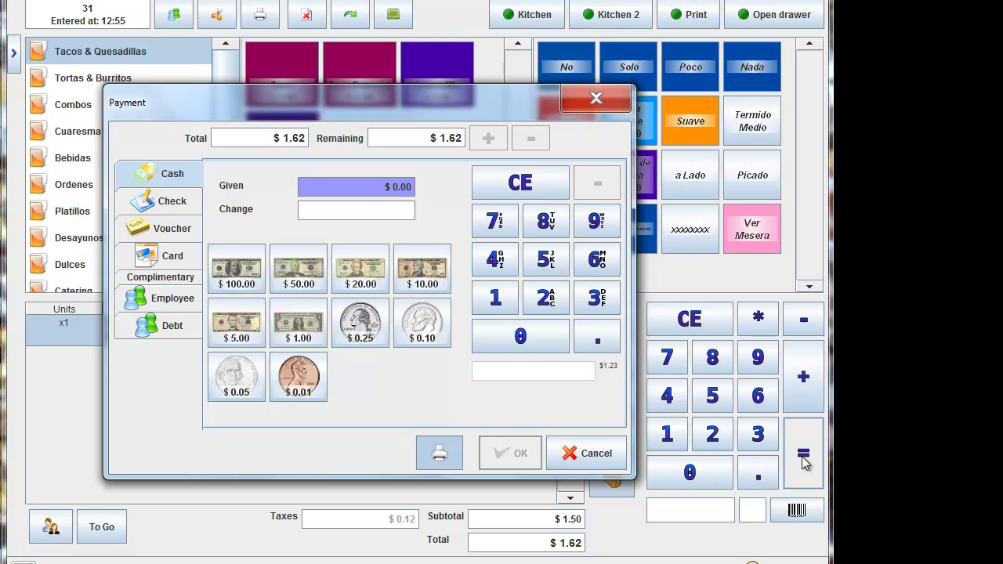
Step: Enter the card number, then enter a tip of 4 on the Tip/Total keypad
{"action": "key", "text": "Return"}
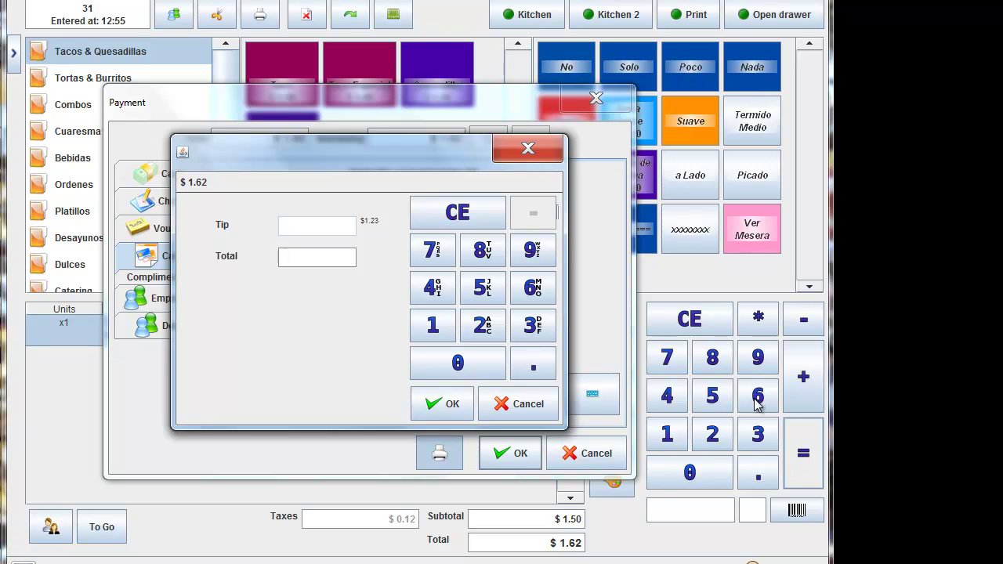
{"action": "left_click", "coordinate": [332, 259]}
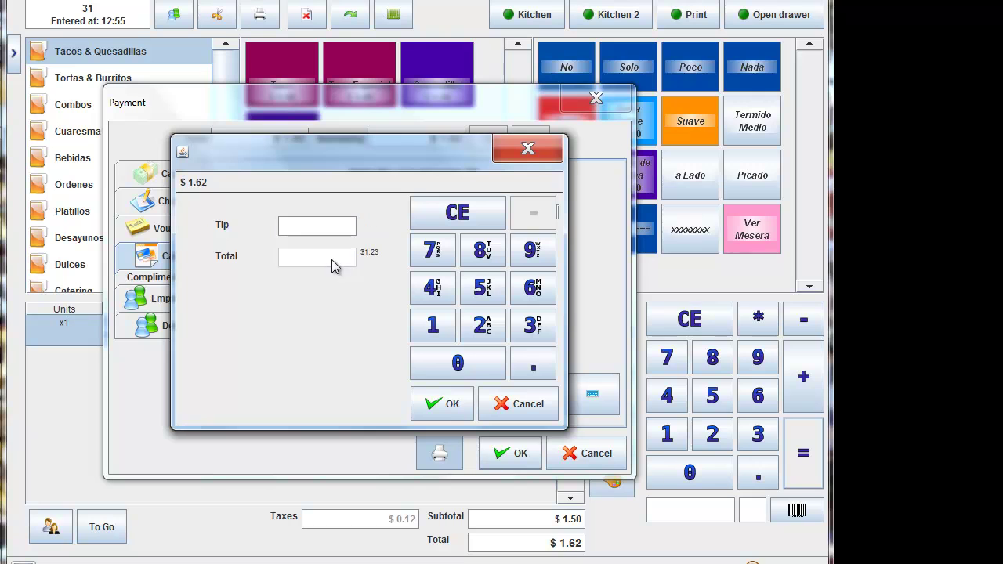
{"action": "left_click", "coordinate": [345, 228]}
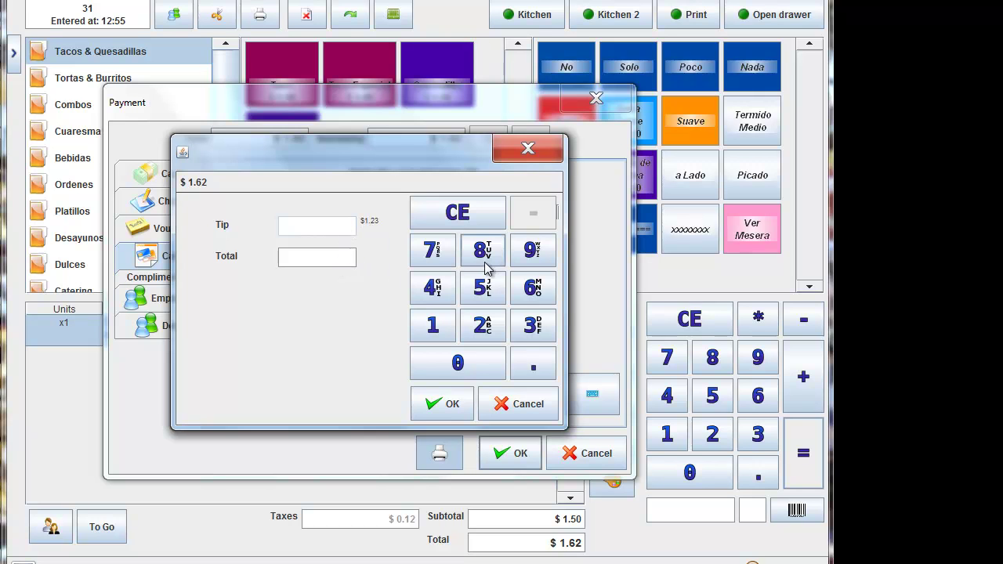
{"action": "left_click", "coordinate": [434, 298]}
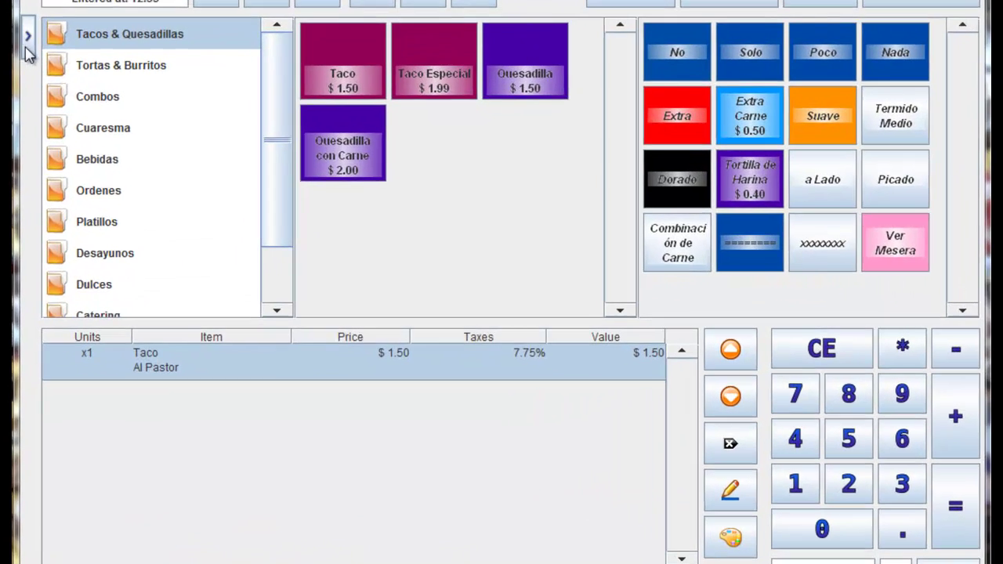
Step: Open the Users editor under Administration > Maintenance
{"action": "left_click", "coordinate": [159, 105]}
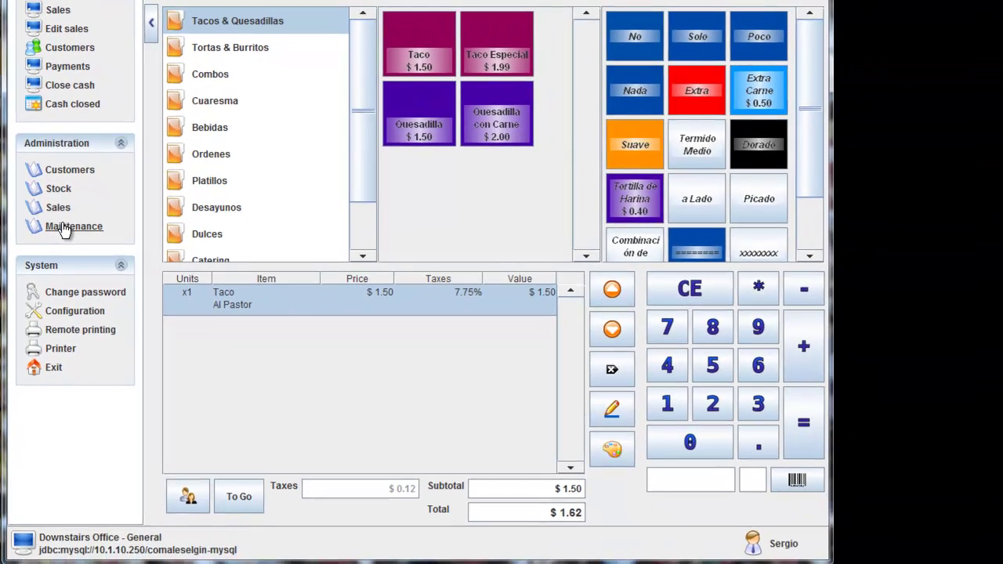
{"action": "left_click", "coordinate": [76, 278]}
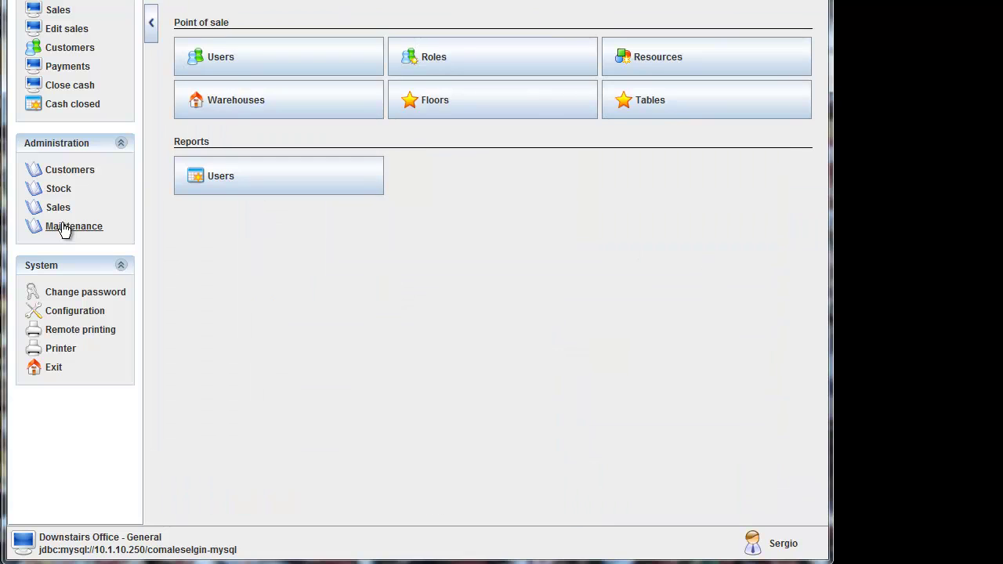
{"action": "left_click", "coordinate": [246, 58]}
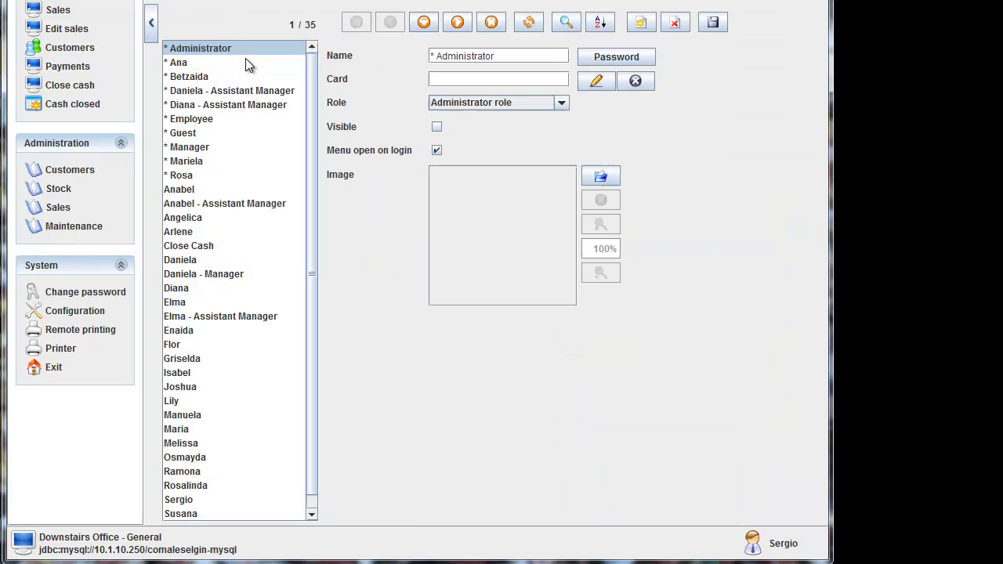
Step: Browse several staff user records, including the Manager account
{"action": "left_click", "coordinate": [486, 82]}
{"action": "left_click", "coordinate": [189, 68]}
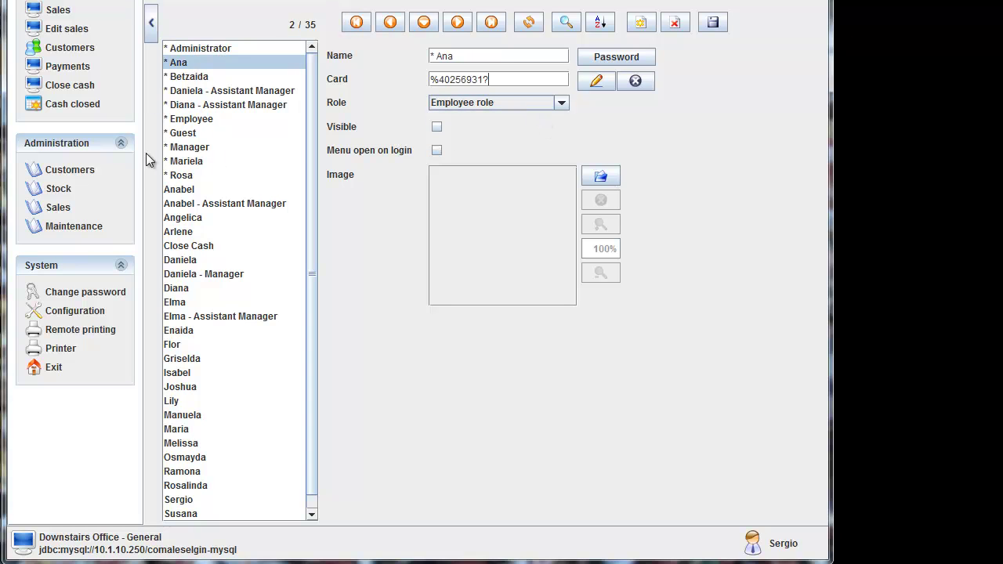
{"action": "left_click", "coordinate": [202, 148]}
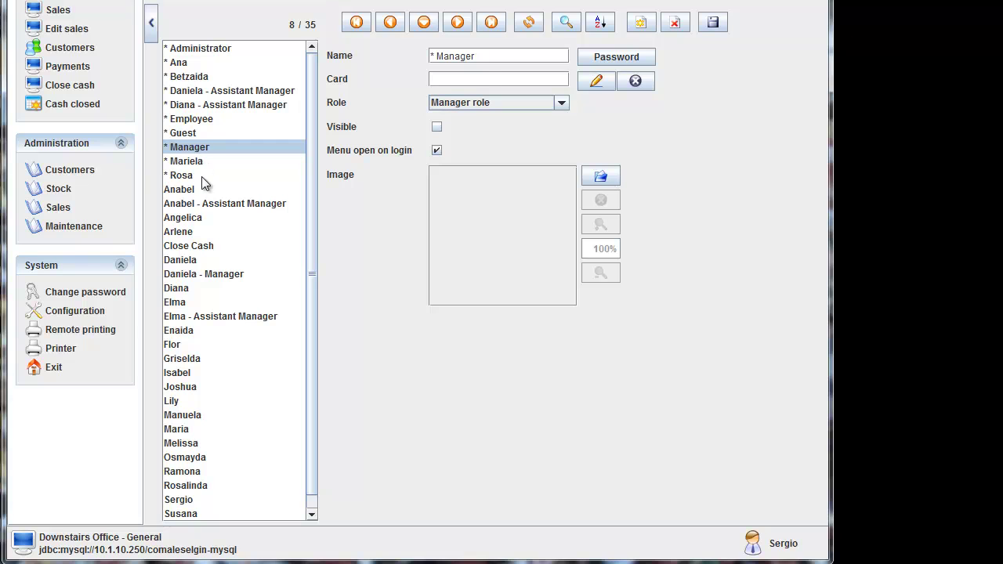
{"action": "left_click", "coordinate": [194, 191]}
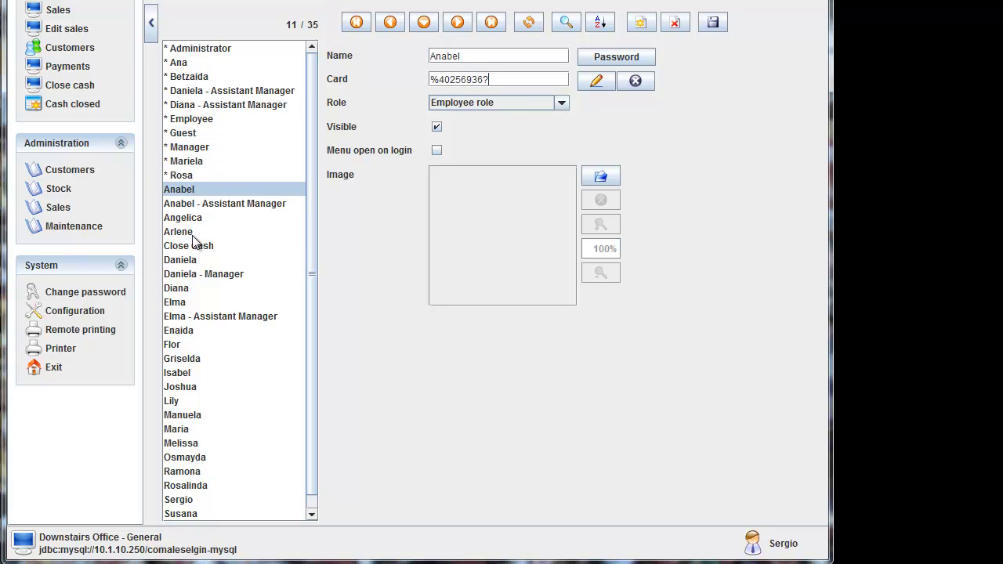
{"action": "left_click", "coordinate": [192, 267]}
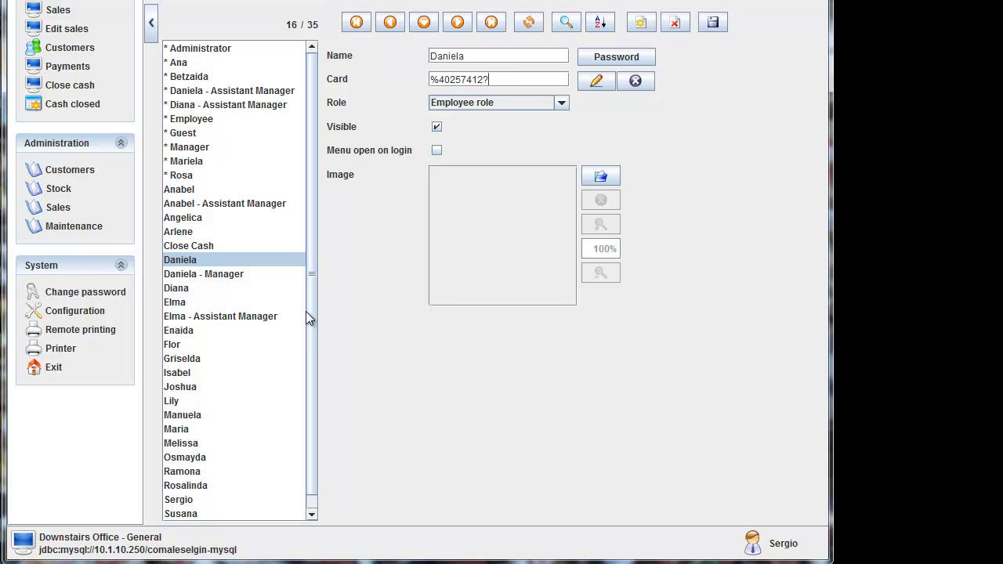
Step: Open the logged-in user's record, keeping the Administrator role
{"action": "left_click", "coordinate": [185, 503]}
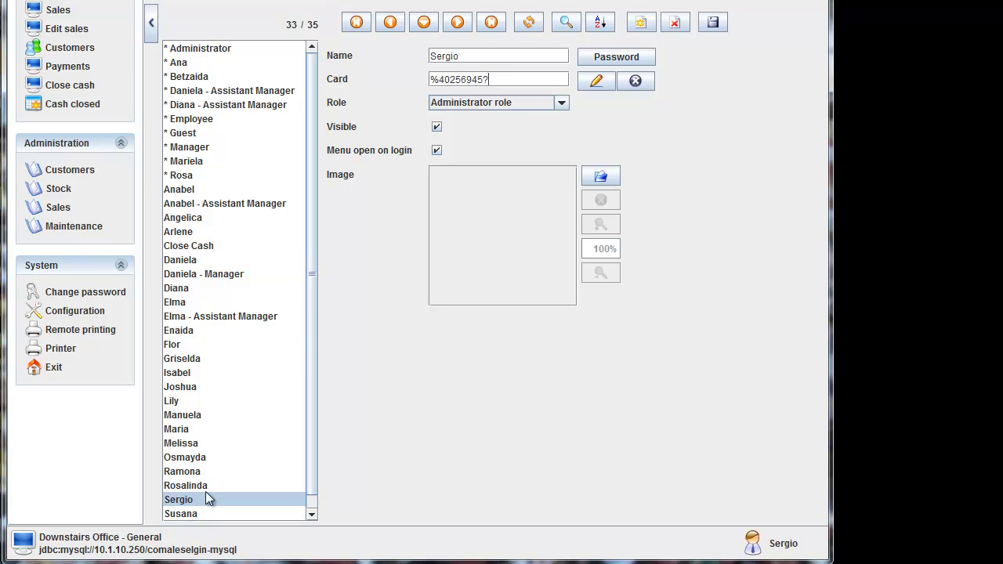
{"action": "triple_click", "coordinate": [510, 80]}
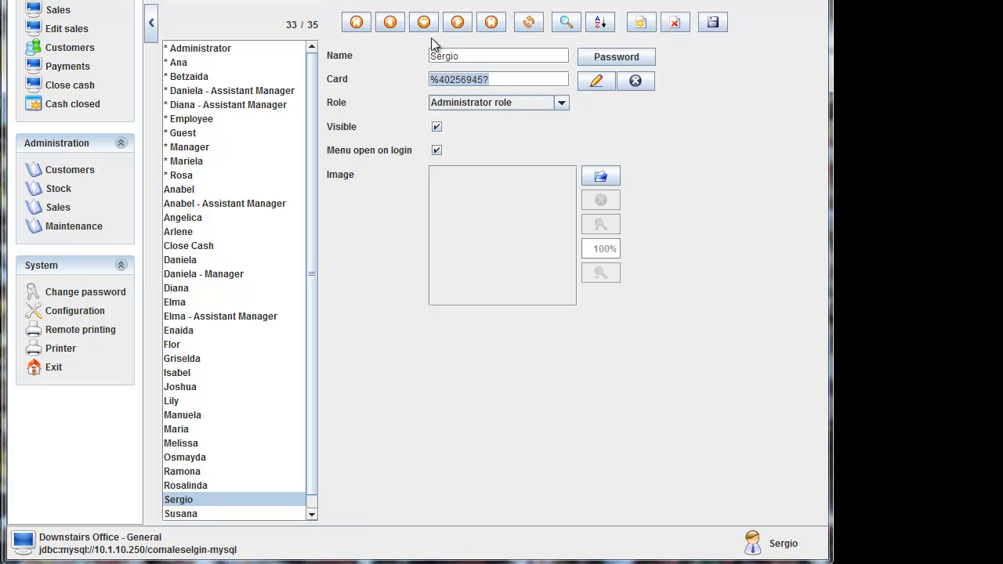
{"action": "left_click", "coordinate": [563, 103]}
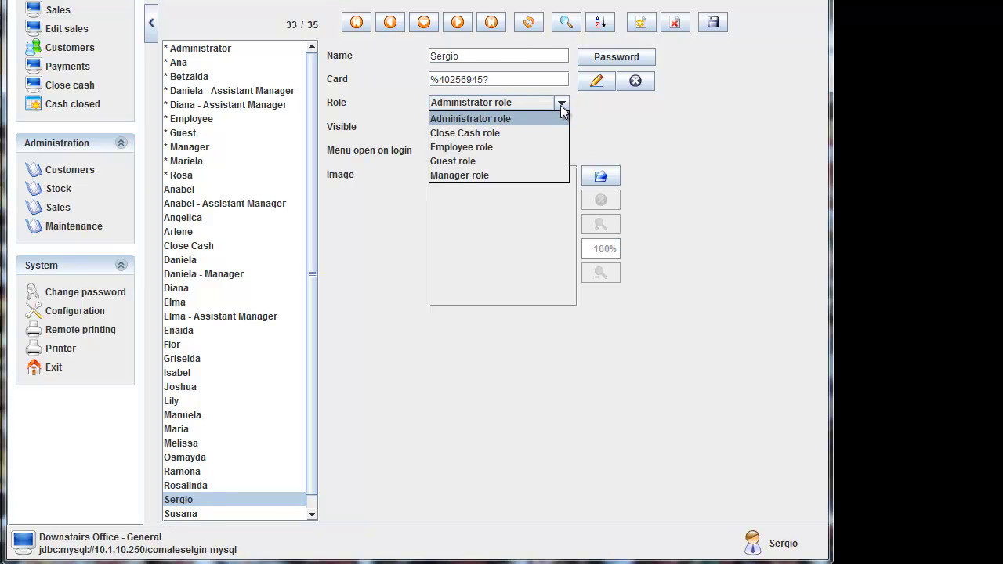
{"action": "left_click", "coordinate": [565, 104]}
Step: Replace the user's card number with a new card swipe and save the record
{"action": "left_click_drag", "start_coordinate": [517, 79], "coordinate": [343, 80]}
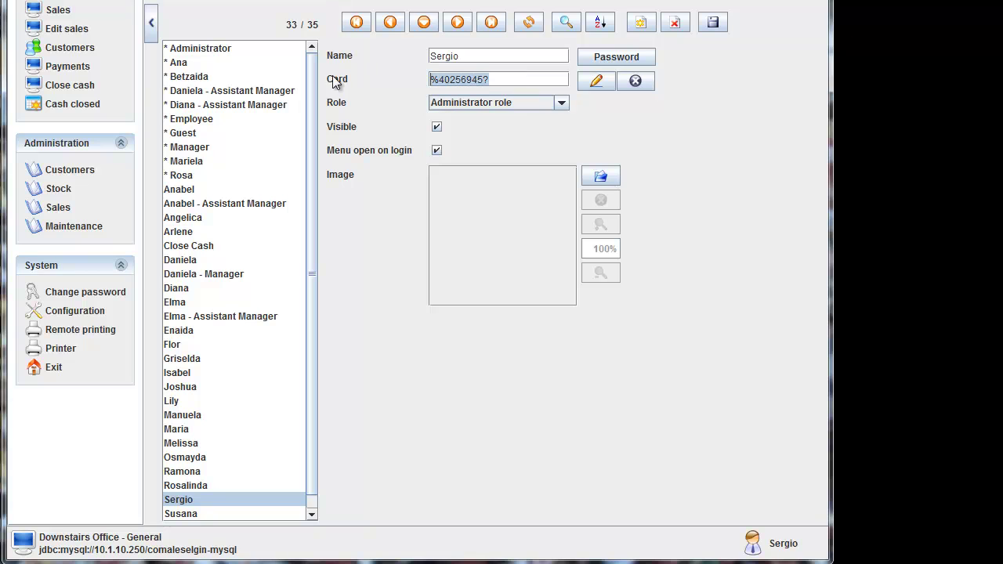
{"action": "key", "text": "Delete"}
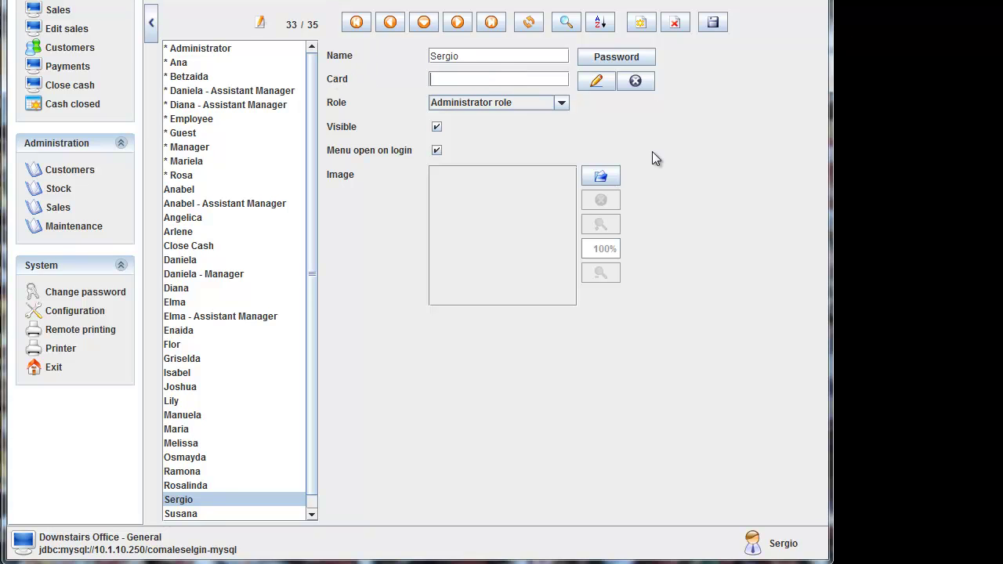
{"action": "left_click", "coordinate": [714, 25]}
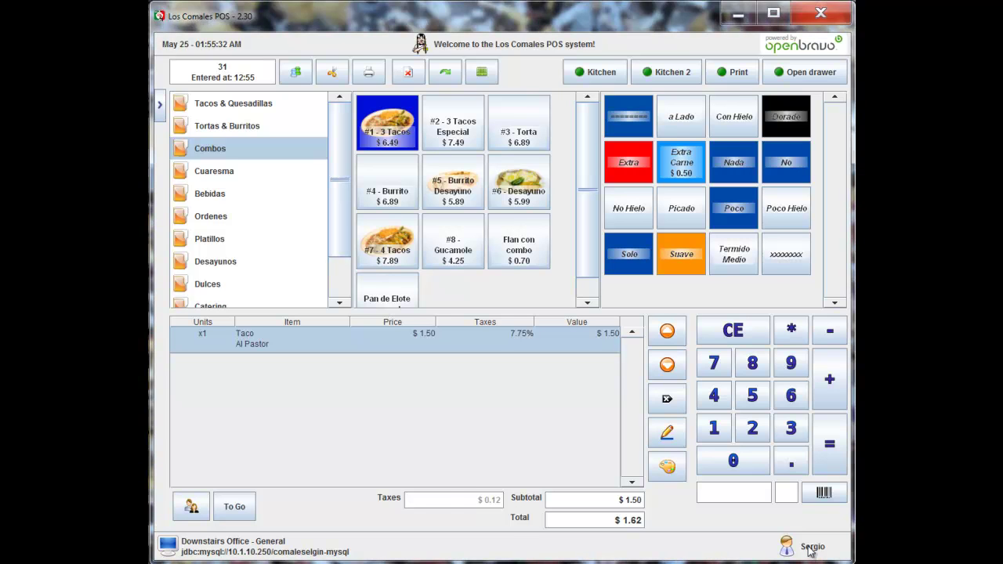
Step: Log out via the user name label at the bottom right
{"action": "left_click", "coordinate": [811, 549]}
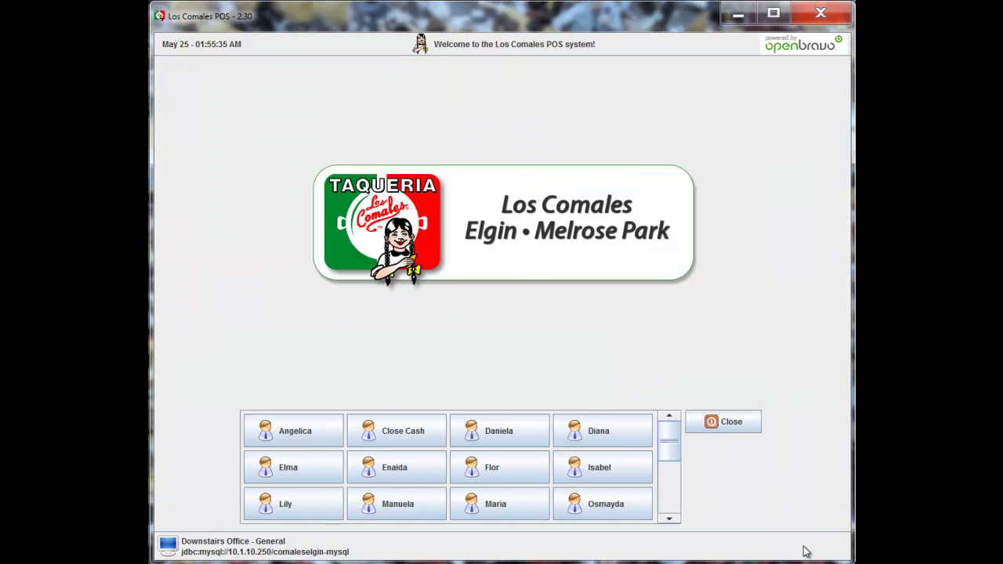